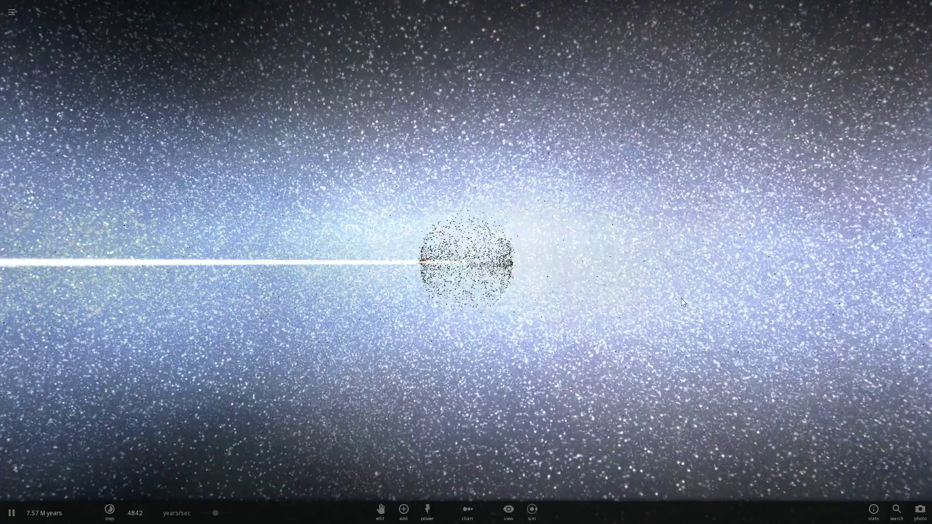
# - Examine the supernova remnant, its jets and the surrounding galaxy from near and far
pyautogui.scroll(-10, 675, 299)
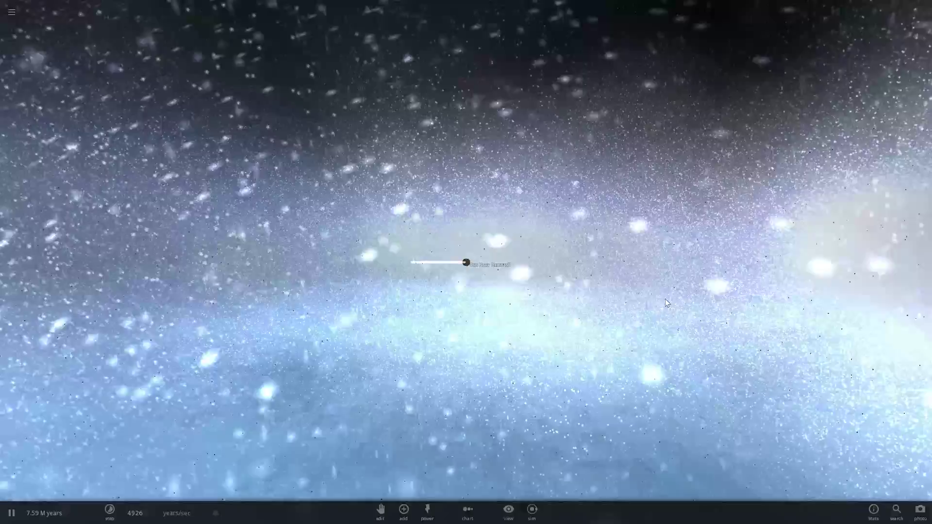
pyautogui.scroll(-10, 665, 299)
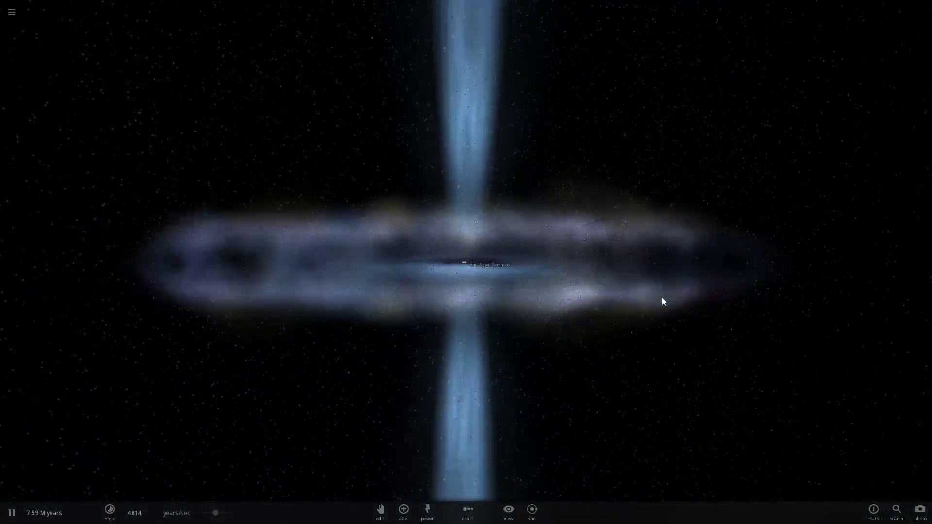
pyautogui.scroll(5, 601, 285)
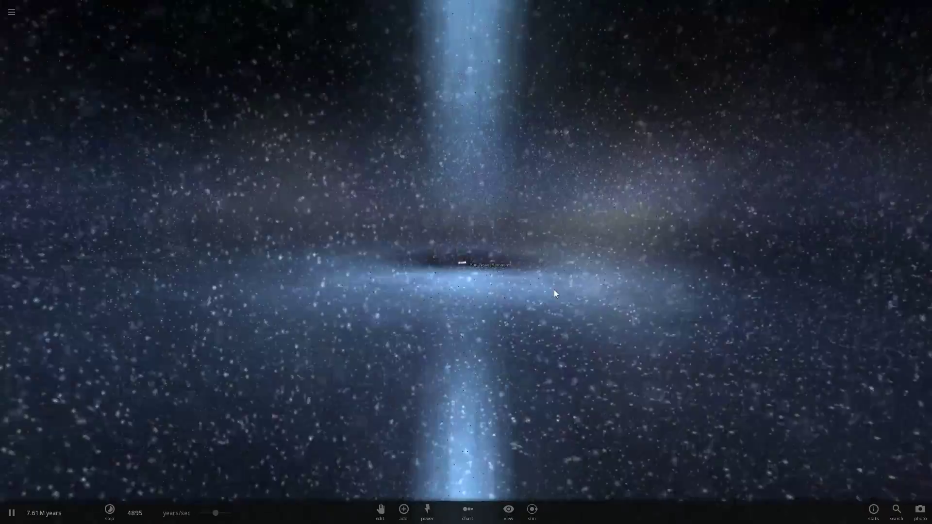
pyautogui.scroll(5, 546, 294)
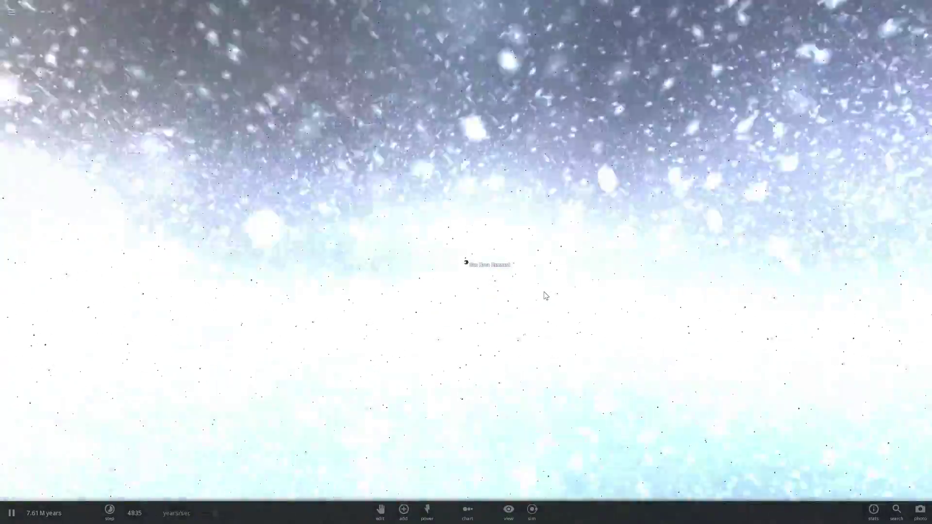
pyautogui.scroll(3, 538, 294)
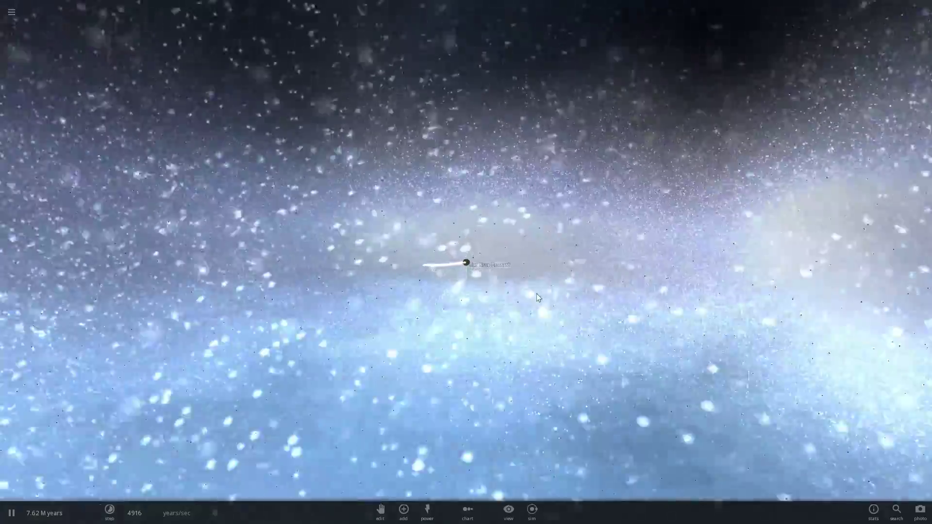
pyautogui.scroll(5, 537, 294)
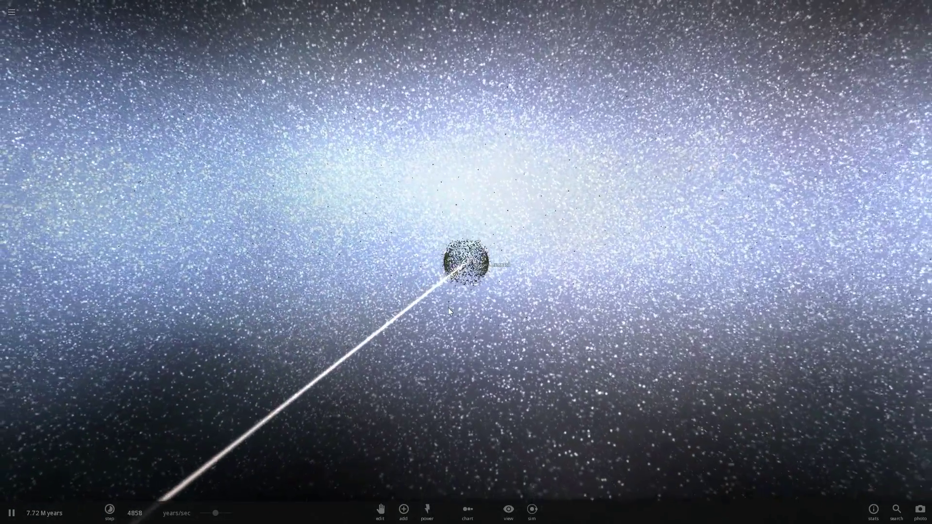
pyautogui.scroll(-5, 448, 308)
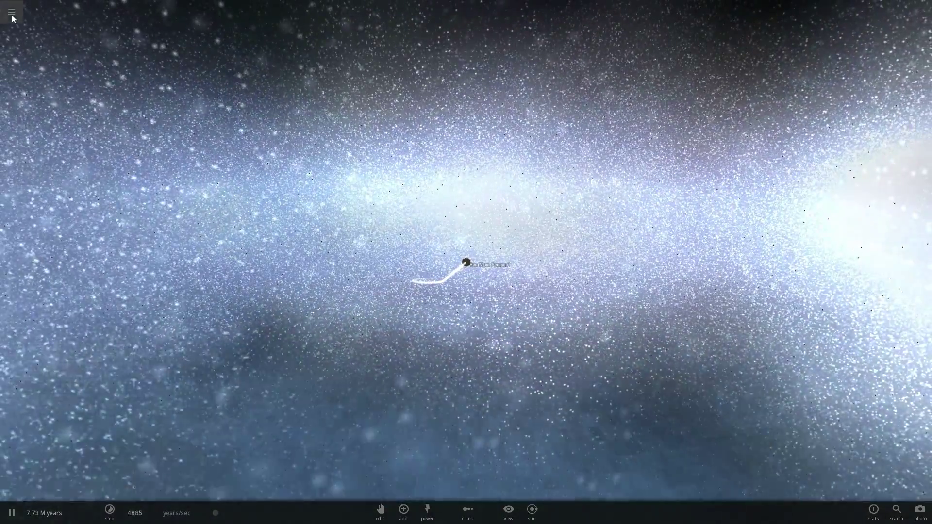
# - Search the existing simulations for "galax" and open Supernova in Galaxy
pyautogui.click(12, 13)
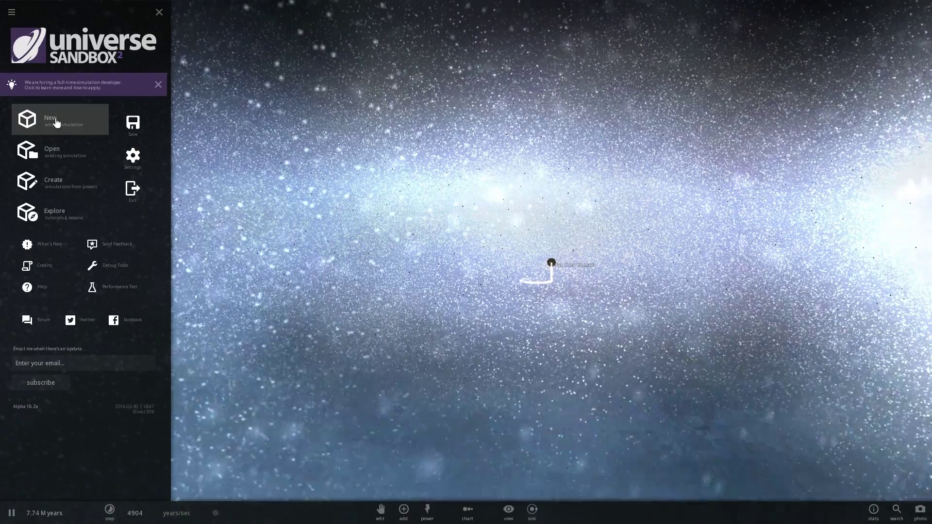
pyautogui.click(58, 150)
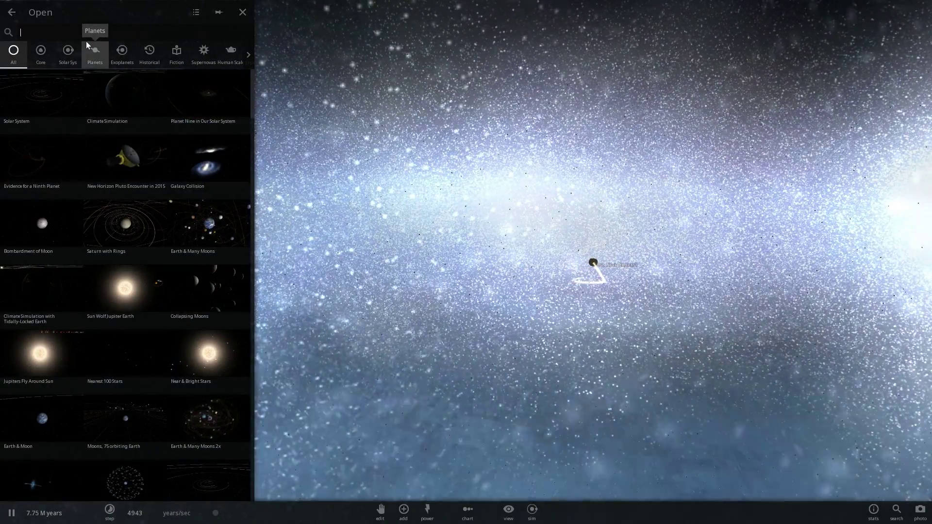
pyautogui.write('galax')
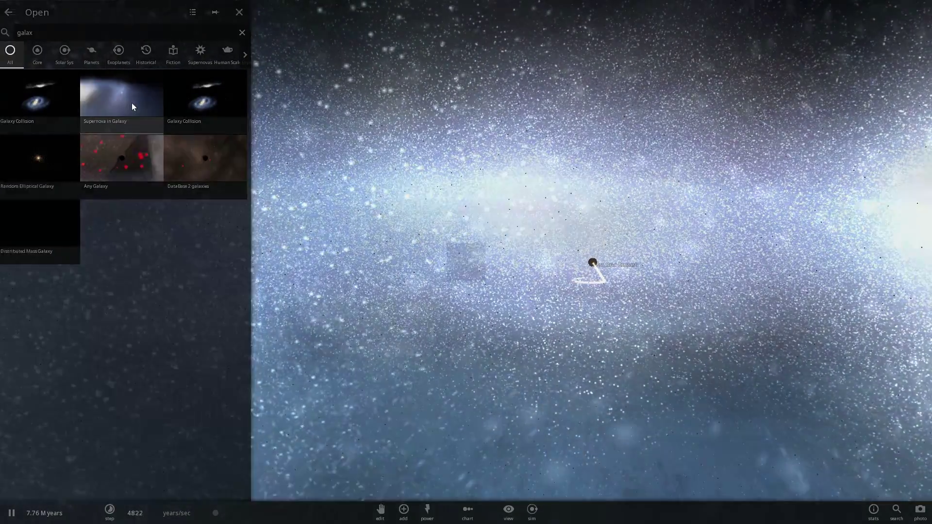
pyautogui.click(132, 104)
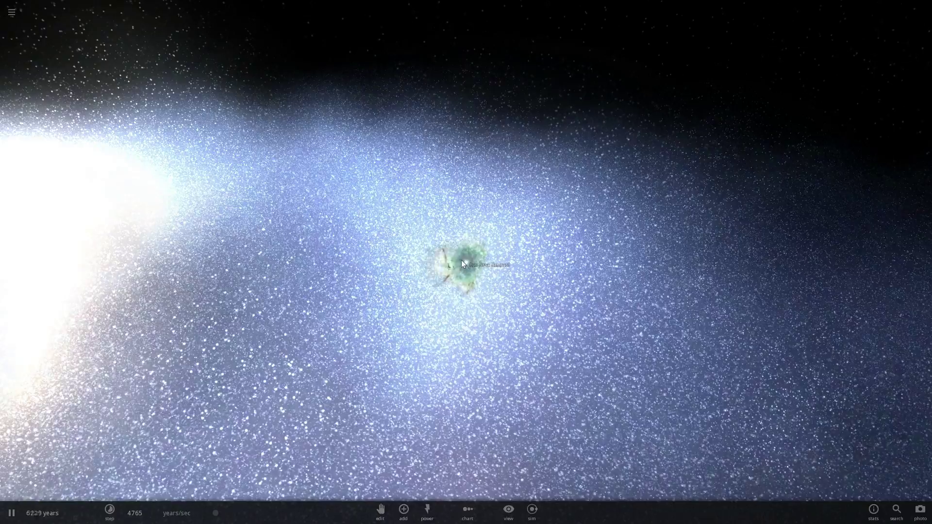
# - Focus the view on the galaxy's central Black Hole and frame the whole galaxy
pyautogui.moveTo(461, 261)
pyautogui.scroll(-4, 441, 264)
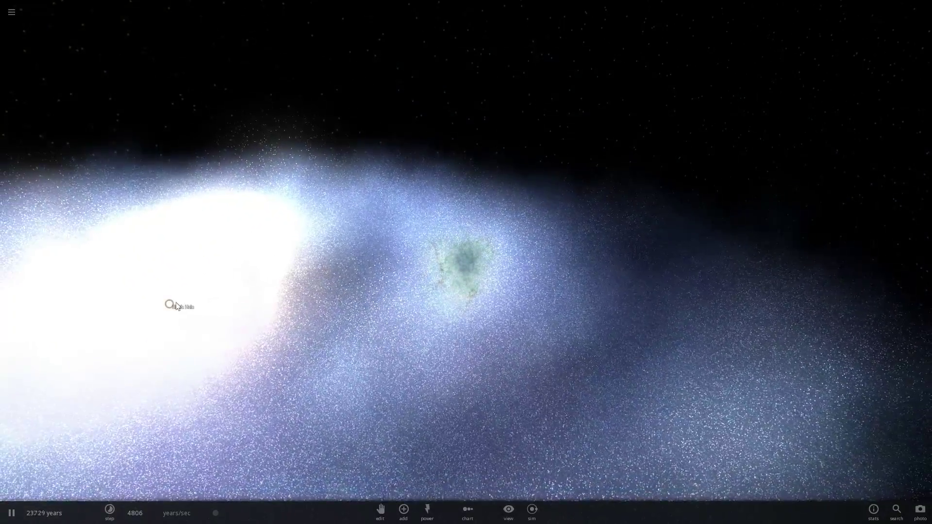
pyautogui.doubleClick(170, 303)
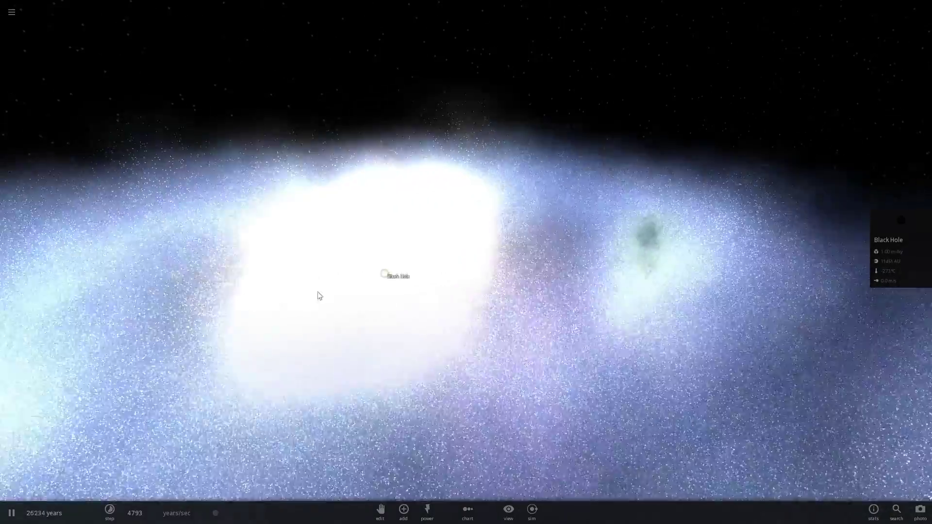
pyautogui.scroll(-10, 459, 273)
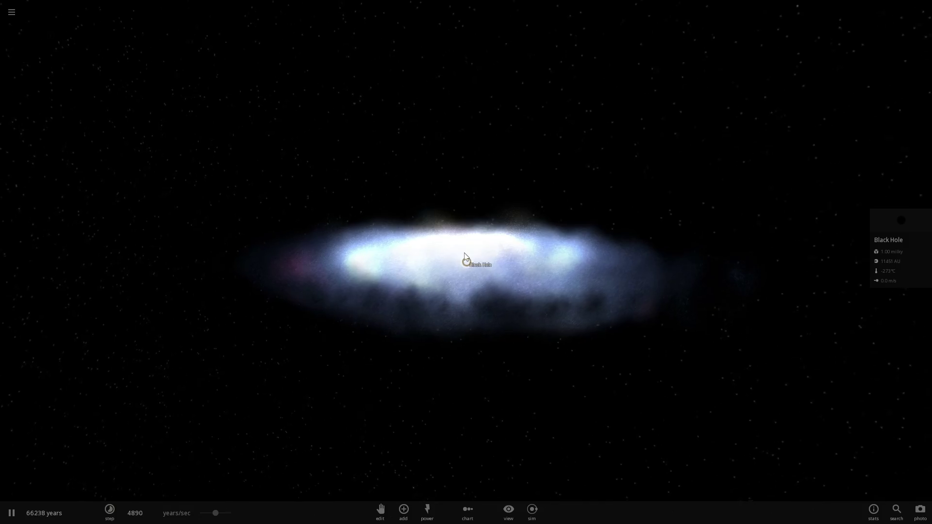
# - Examine the galaxy's core around the Black Hole from several angles and distances
pyautogui.moveTo(465, 261); pyautogui.dragTo(484, 289)
pyautogui.scroll(5, 485, 281)
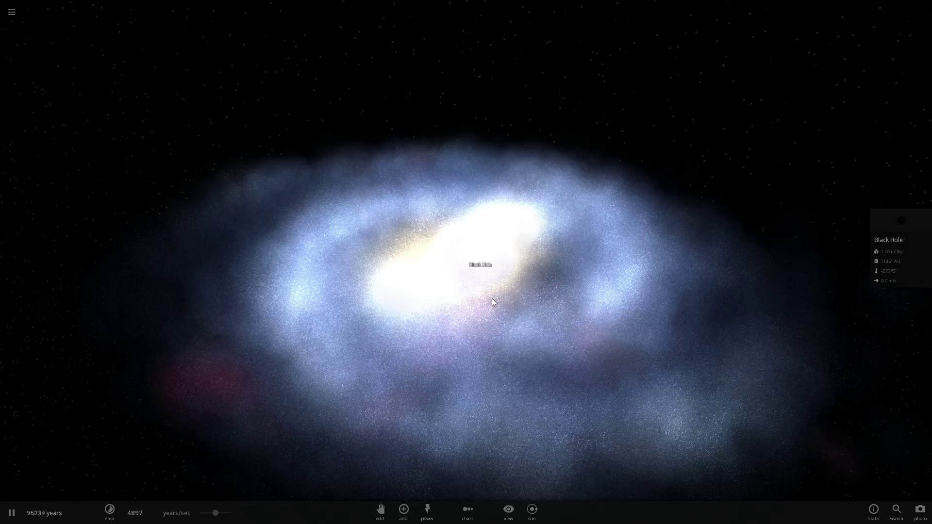
pyautogui.moveTo(492, 299); pyautogui.dragTo(528, 266)
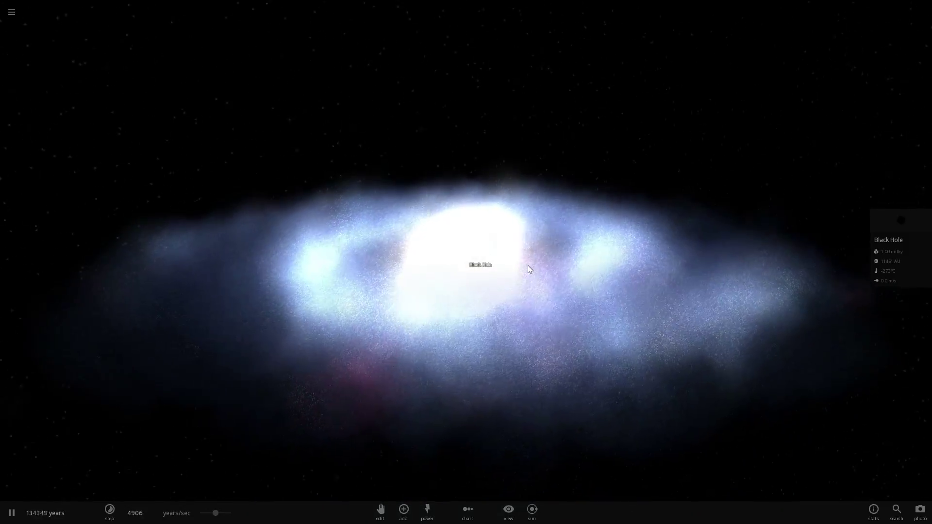
pyautogui.scroll(6, 528, 269)
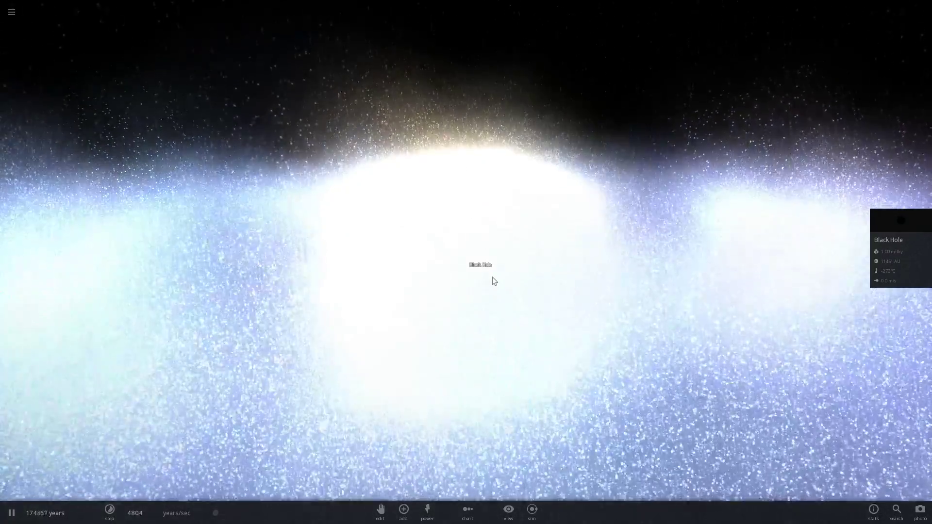
pyautogui.scroll(2, 493, 278)
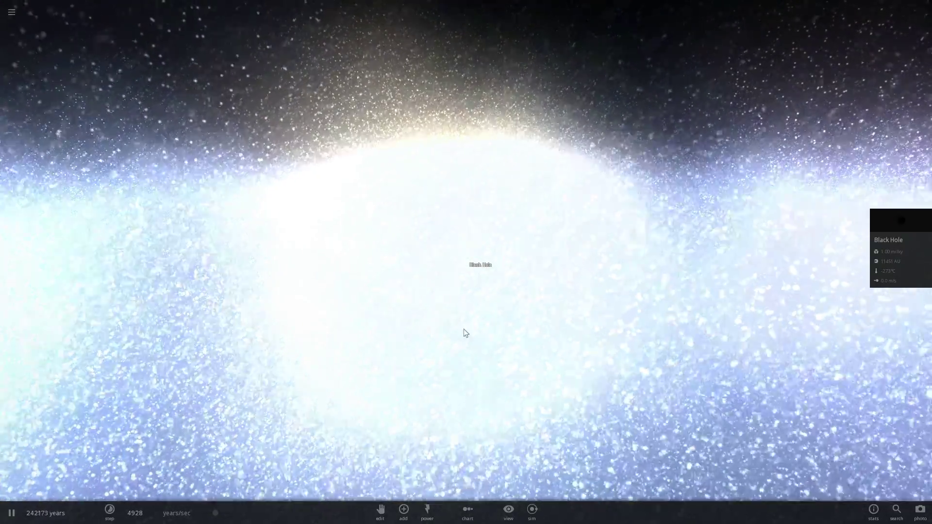
pyautogui.scroll(-3, 446, 331)
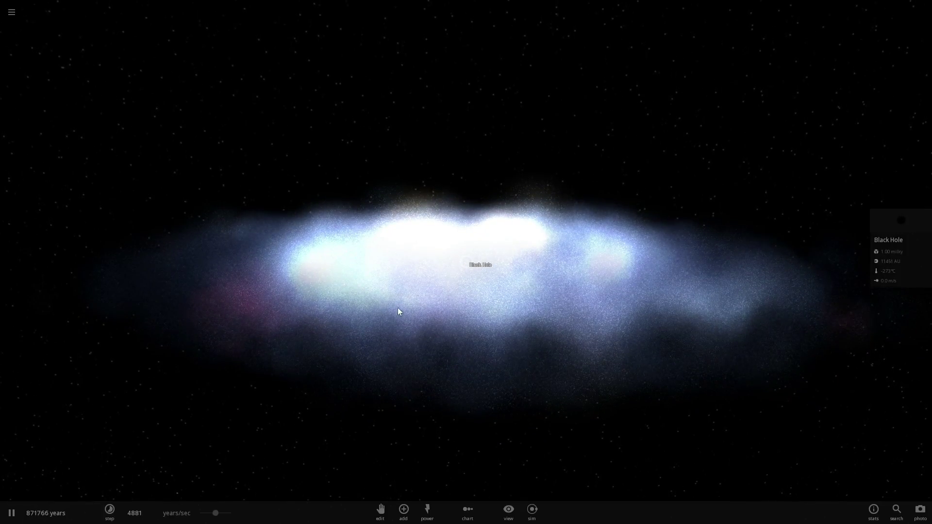
pyautogui.moveTo(549, 362); pyautogui.dragTo(539, 333, button='right')
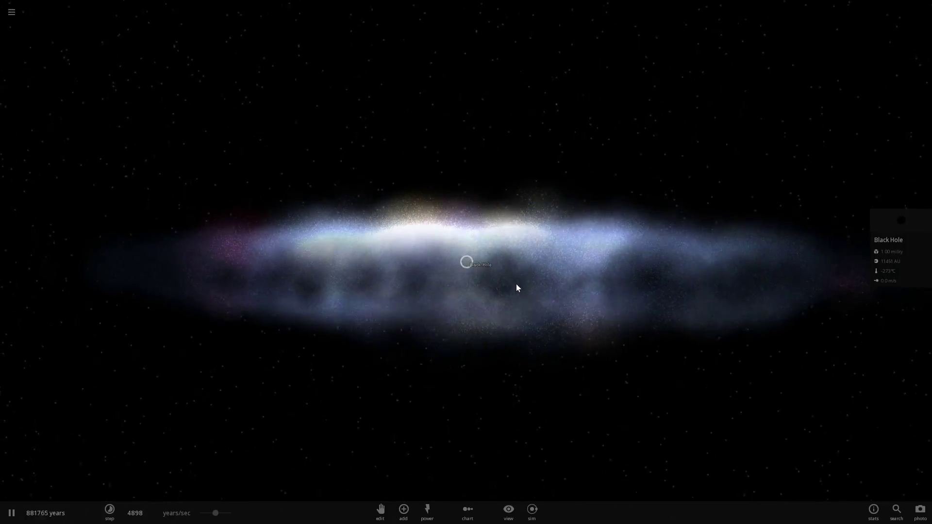
pyautogui.scroll(3, 516, 284)
pyautogui.scroll(5, 516, 288)
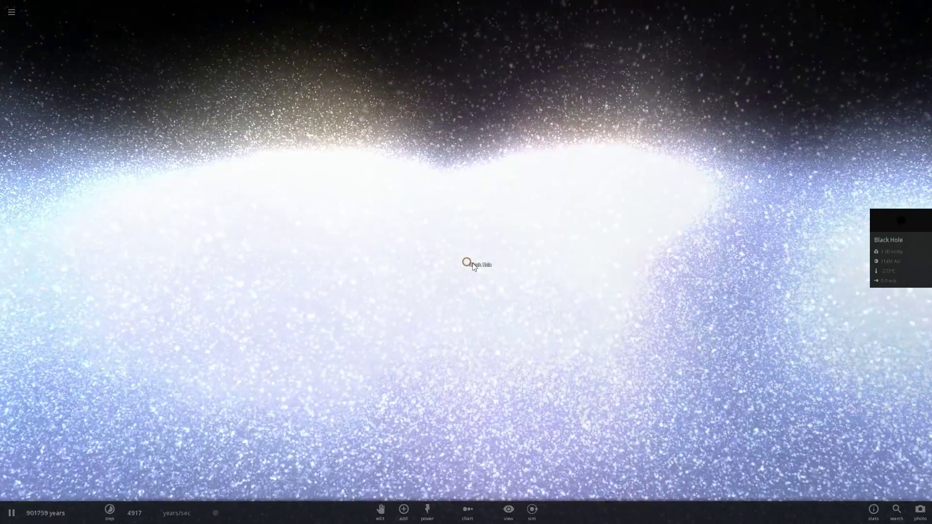
pyautogui.scroll(5, 455, 281)
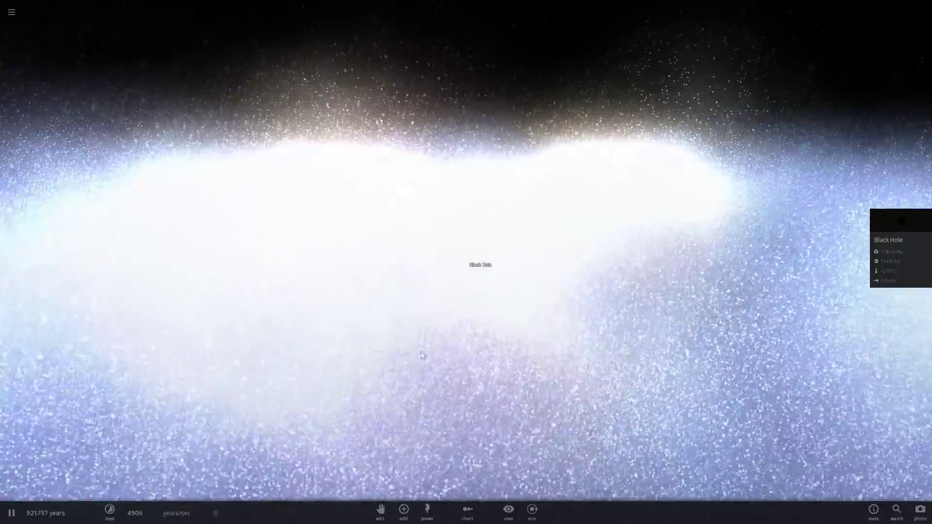
# - Add a Sun from the star objects in Orbit mode near the central Black Hole
pyautogui.click(404, 508)
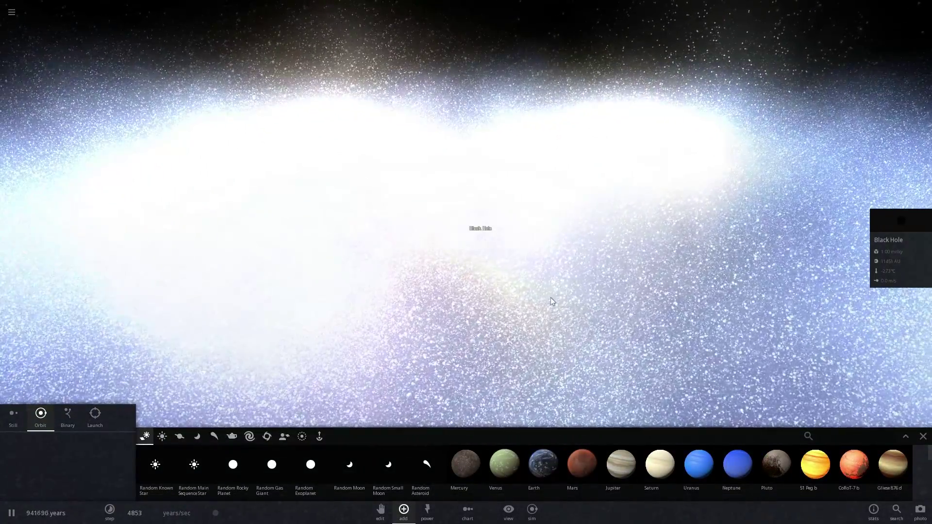
pyautogui.click(163, 437)
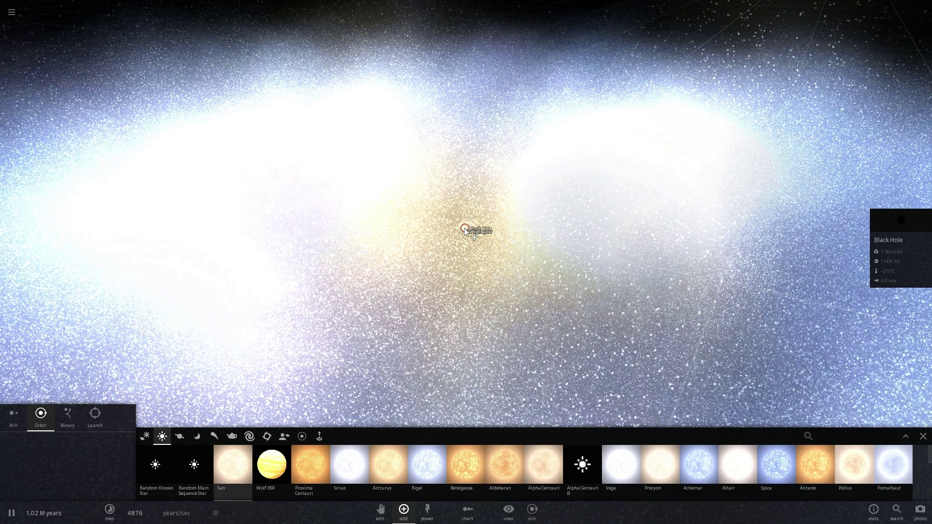
pyautogui.click(464, 228)
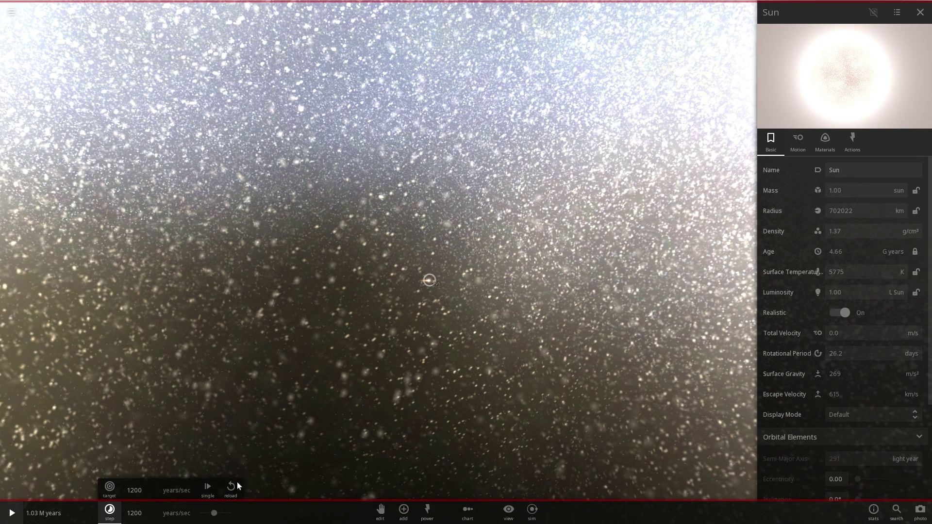
# - Resume the simulation and set the Sun's mass to 2 solar masses
pyautogui.press('space')
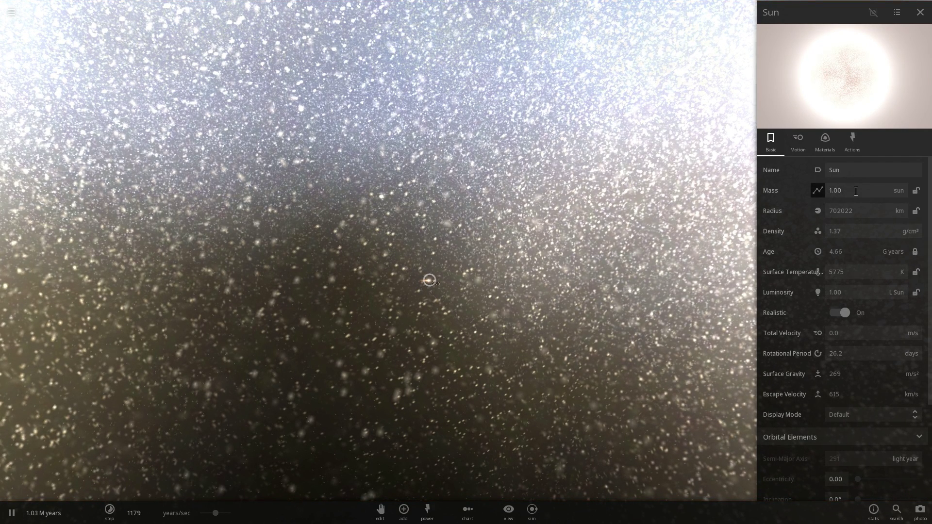
pyautogui.write('2')
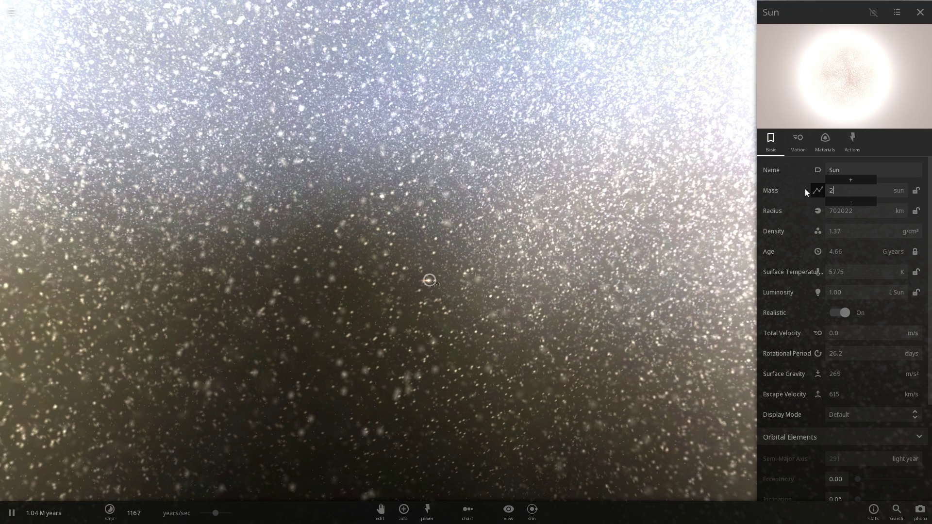
pyautogui.press('Return')
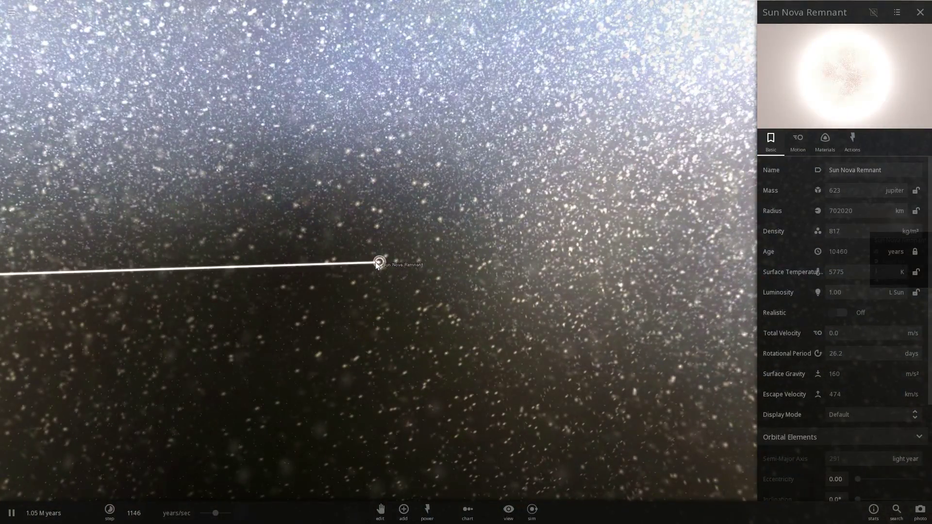
# - Turn the Sun Nova Remnant into a pulsar using MakePulsar in its magnetic field properties
pyautogui.scroll(10, 376, 262)
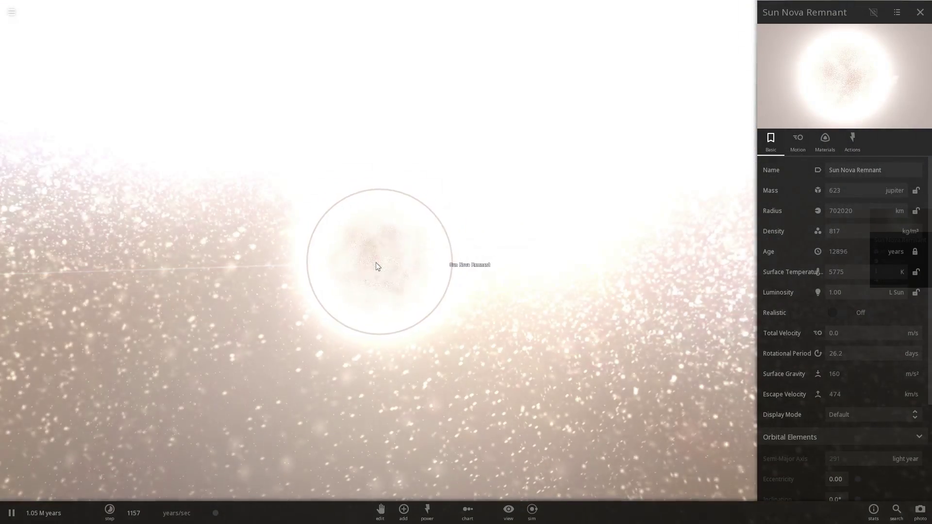
pyautogui.scroll(-5, 377, 266)
pyautogui.scroll(-5, 377, 267)
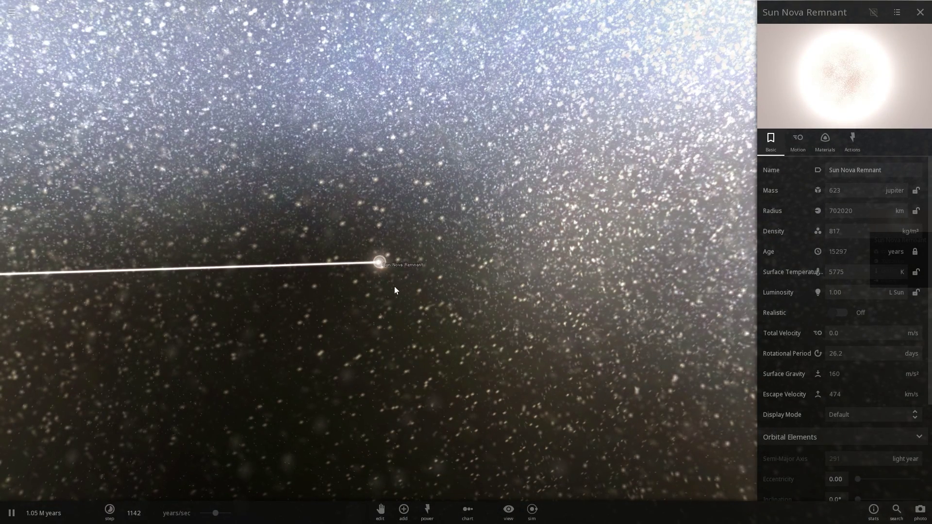
pyautogui.moveTo(395, 286); pyautogui.dragTo(389, 290, button='right')
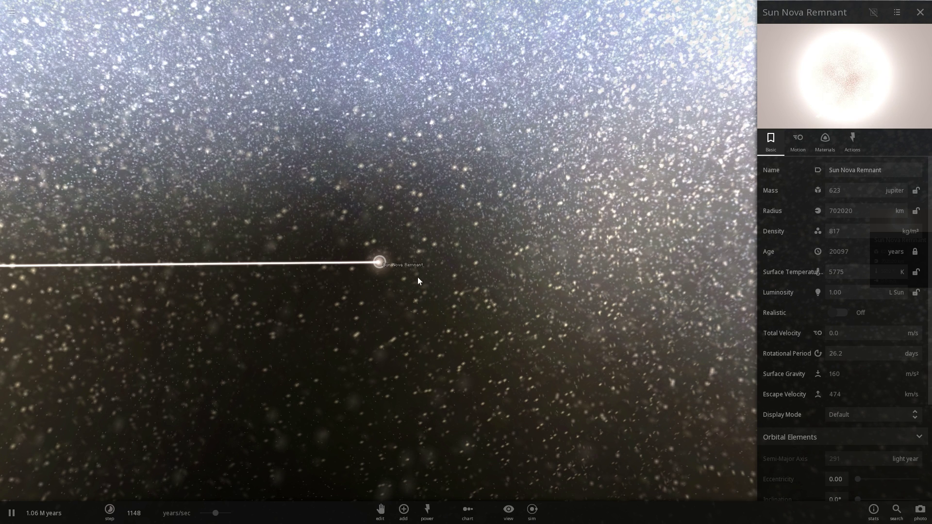
pyautogui.click(818, 146)
pyautogui.scroll(-5, 874, 257)
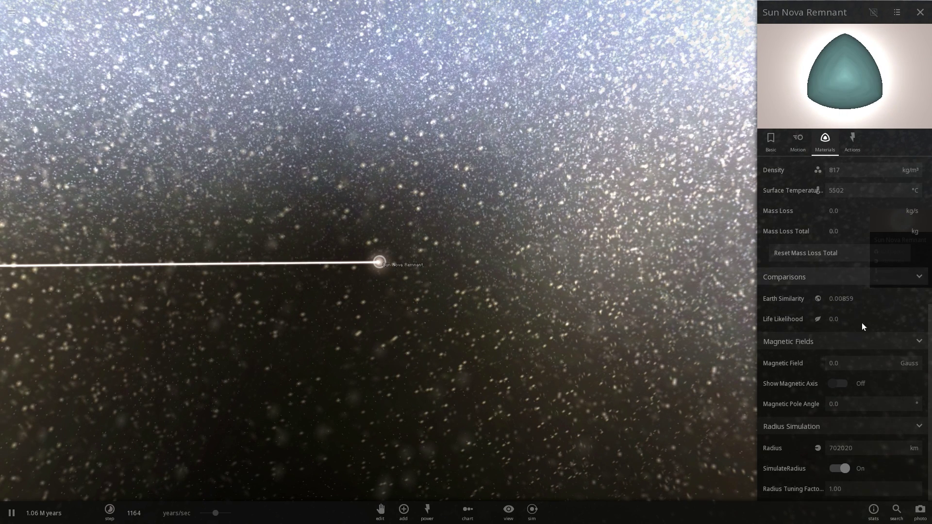
pyautogui.click(723, 261)
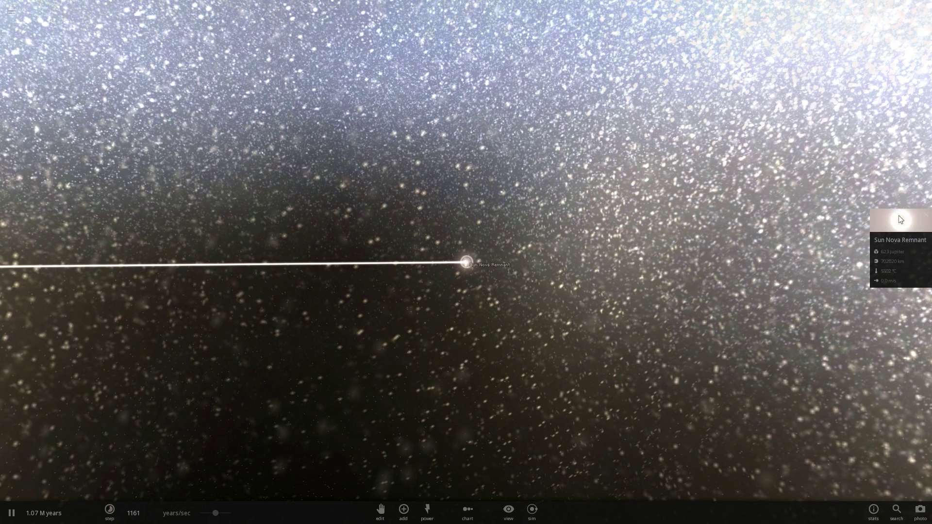
pyautogui.click(899, 220)
pyautogui.click(826, 141)
pyautogui.scroll(-5, 847, 287)
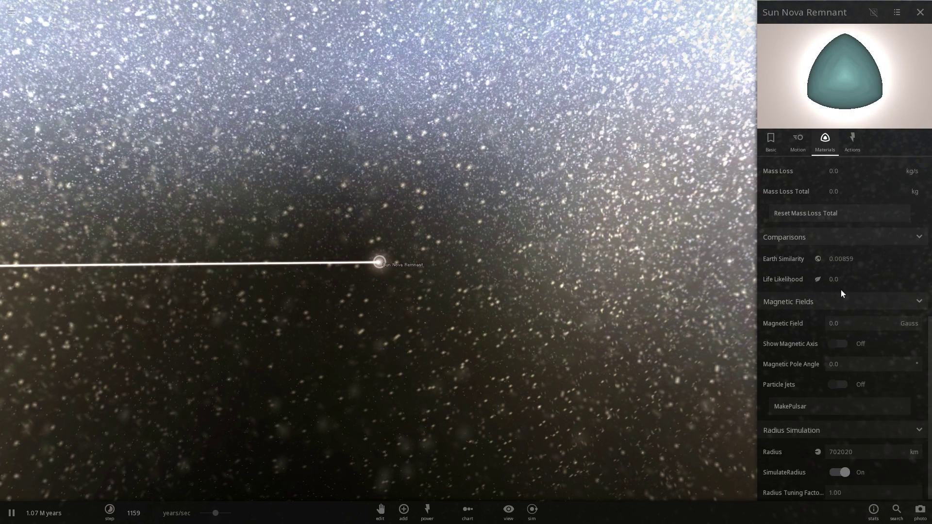
pyautogui.click(800, 403)
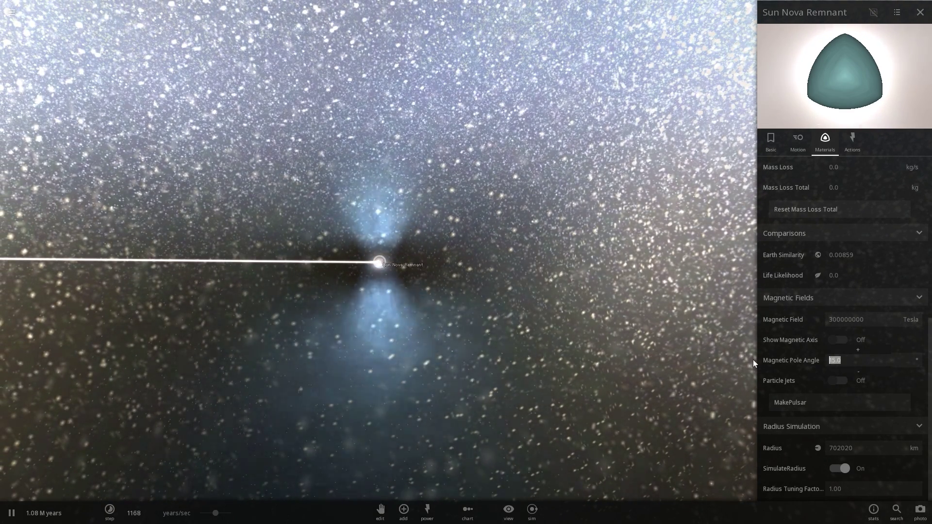
# - Set the Sun Nova Remnant's magnetic pole angle to 0 and its magnetic field to 3E+19 Tesla
pyautogui.write('0')
pyautogui.press('Return')
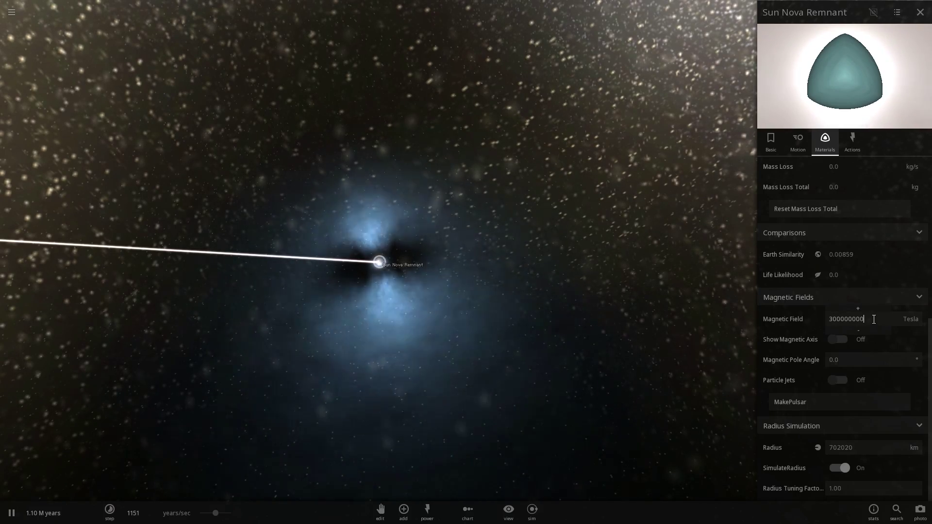
pyautogui.press('Return')
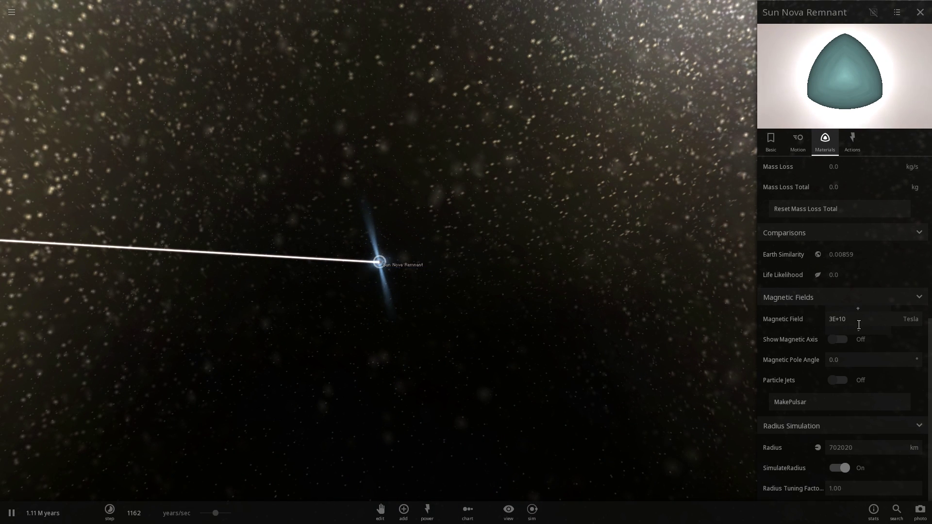
pyautogui.press('BackSpace')
pyautogui.write('9')
pyautogui.press('Return')
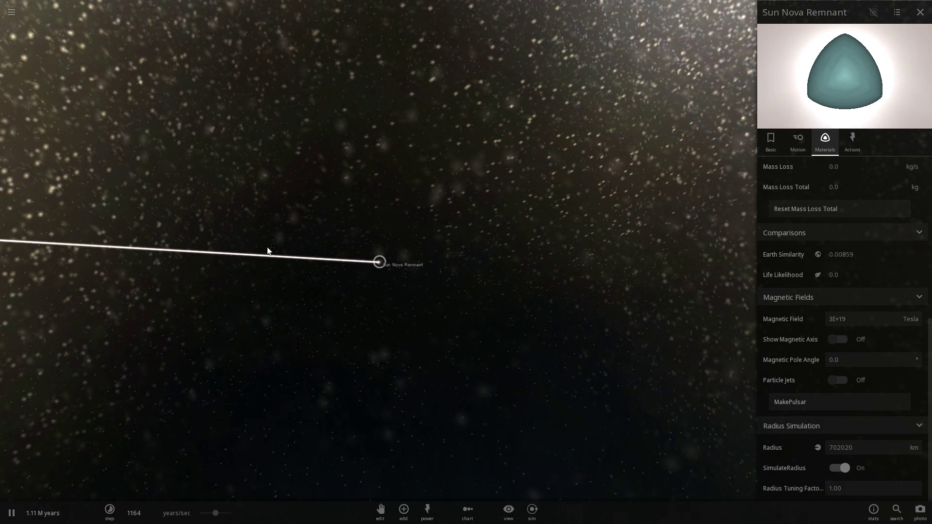
# - Set the Sun Nova Remnant's mass to 1.00 in the milky unit
pyautogui.click(329, 269)
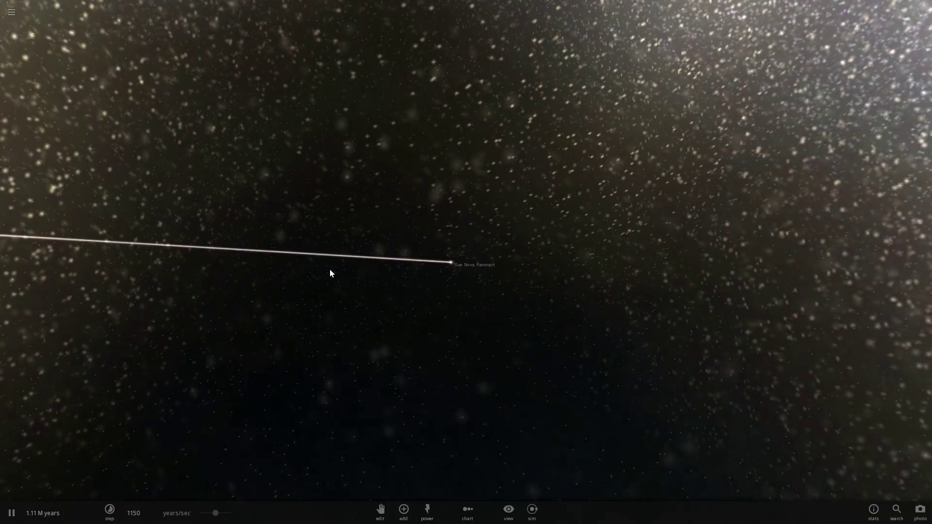
pyautogui.scroll(-10, 417, 273)
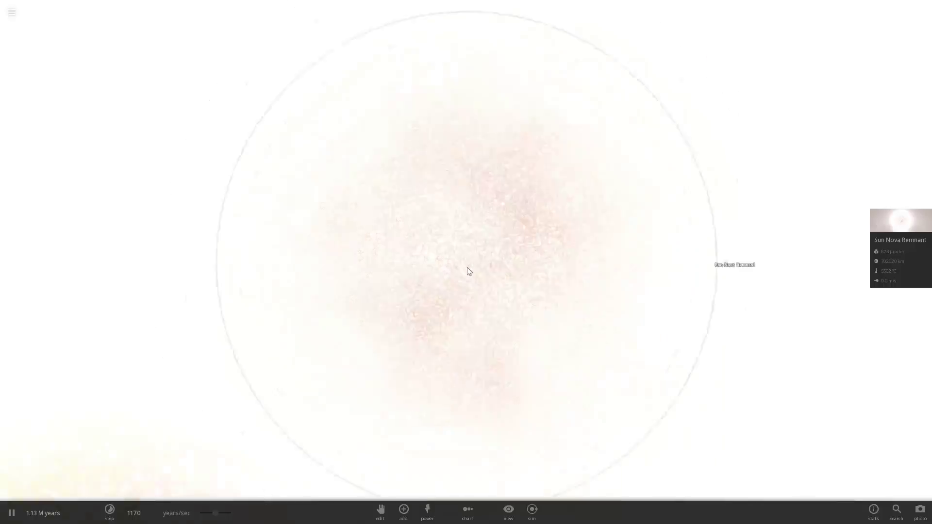
pyautogui.scroll(-5, 467, 268)
pyautogui.click(854, 225)
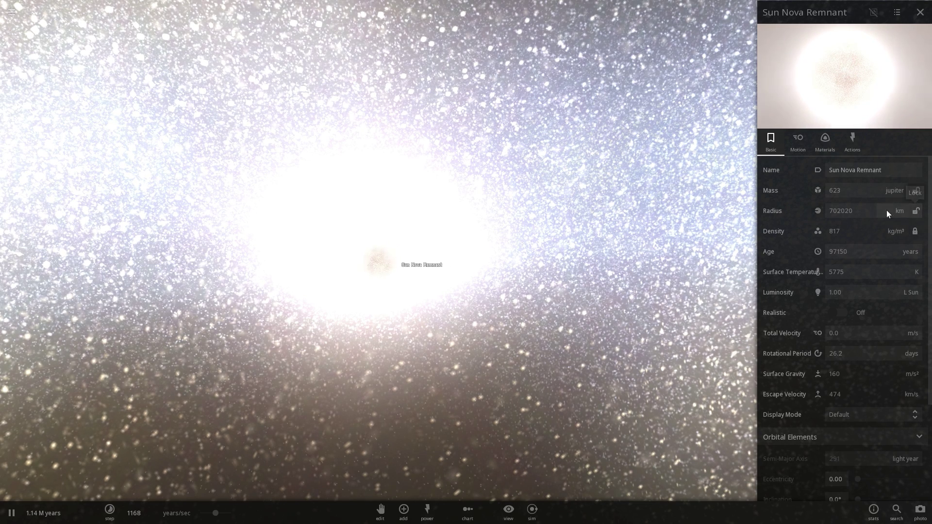
pyautogui.click(849, 189)
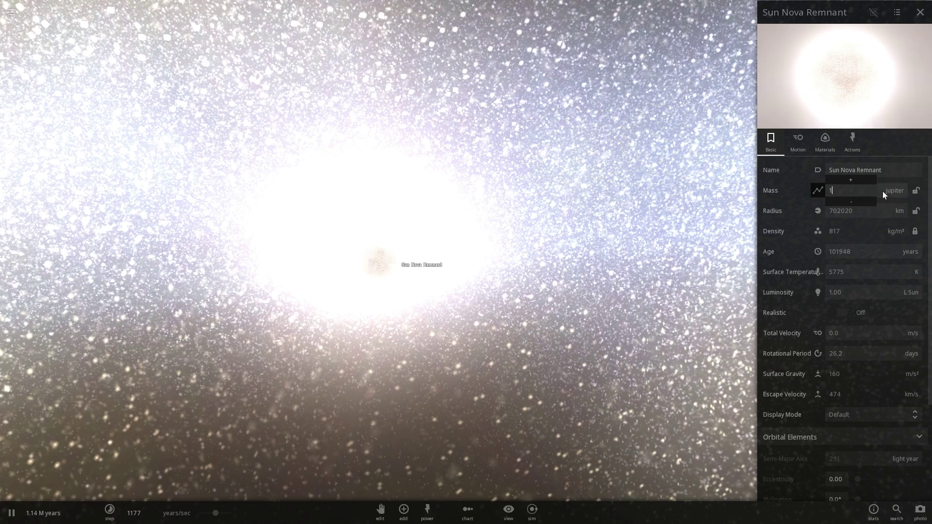
pyautogui.press('Return')
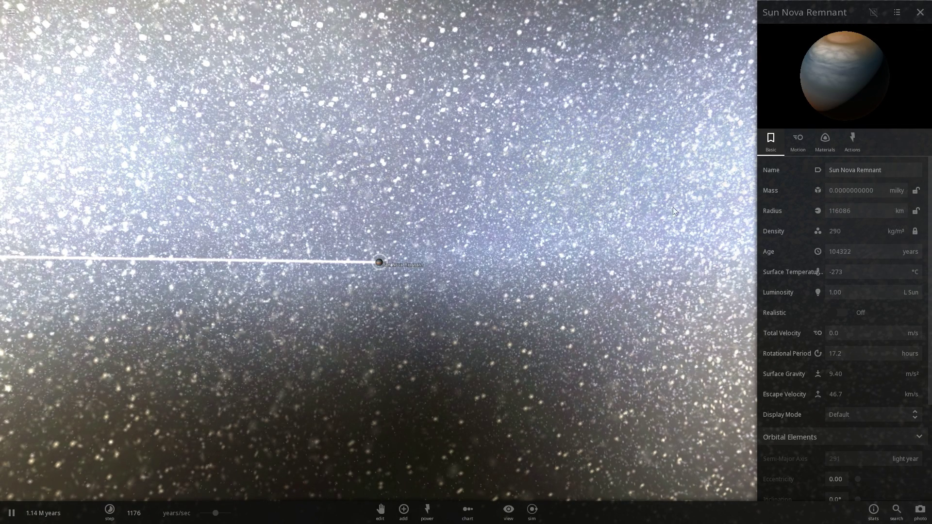
pyautogui.click(872, 190)
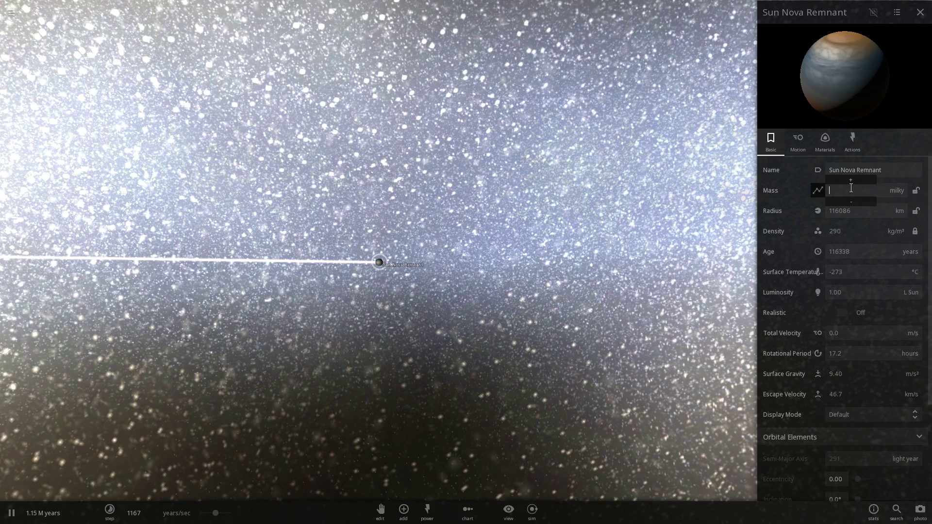
pyautogui.press('Return')
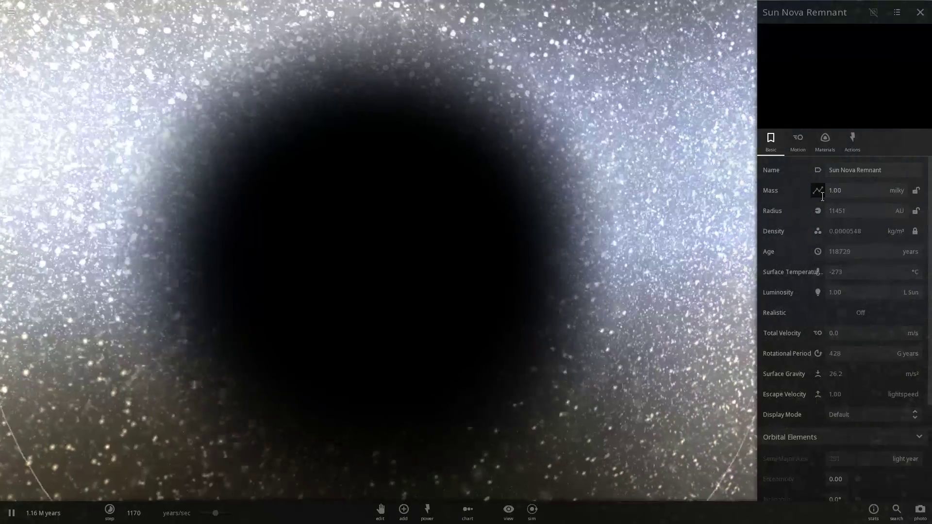
# - Rename the Sun Nova Remnant as Sagitarrius A
pyautogui.scroll(-10, 397, 263)
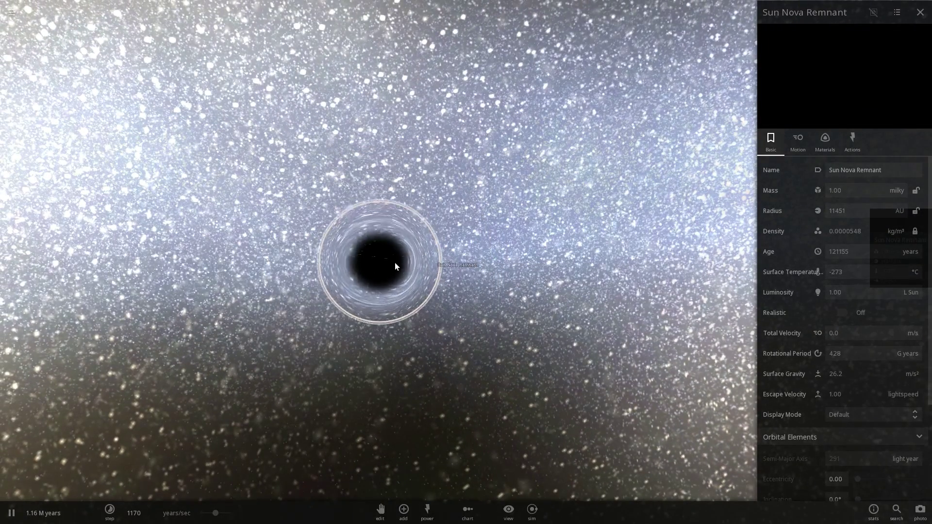
pyautogui.scroll(-10, 388, 270)
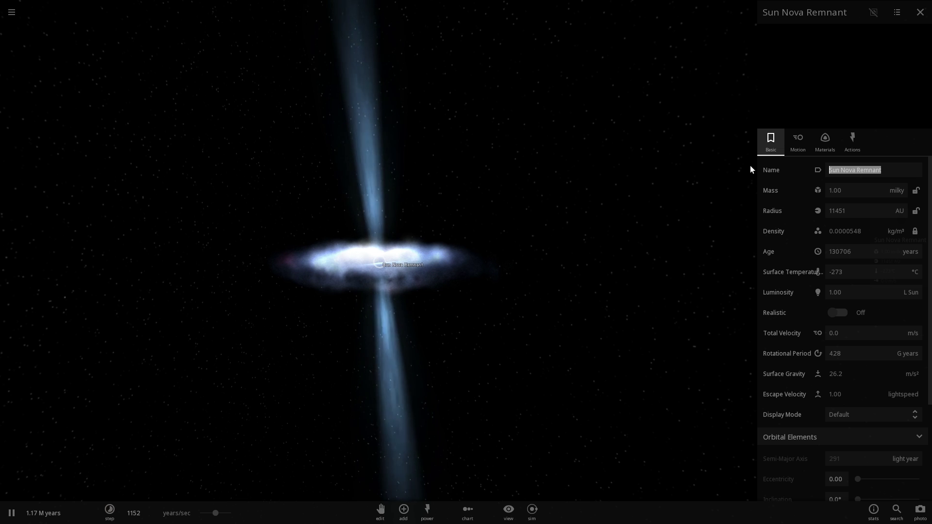
pyautogui.write('Sagitarr')
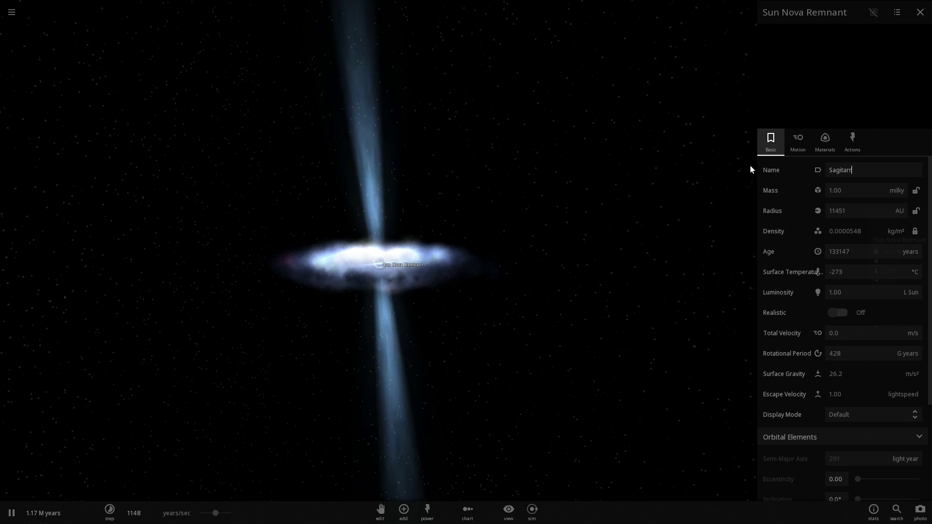
pyautogui.write('ius A')
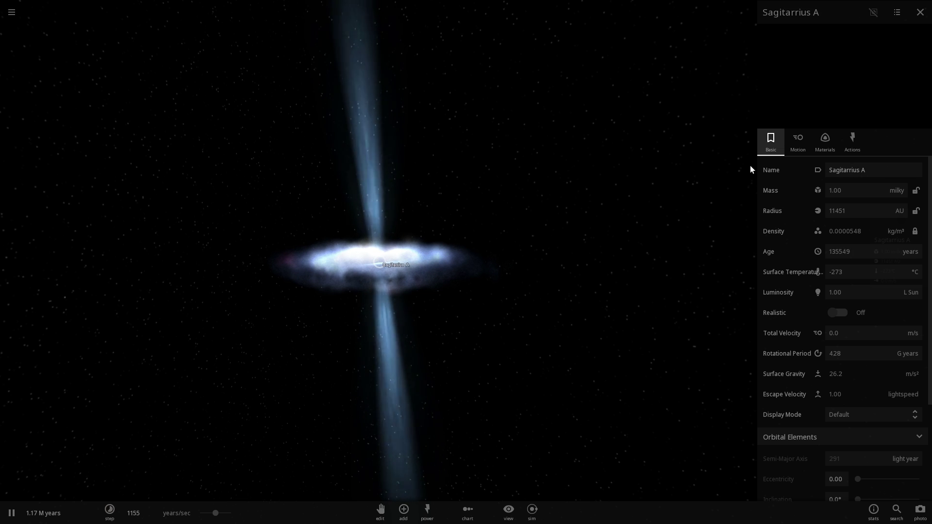
# - Examine Sagitarrius A, its jets and the surrounding galaxy from several distances and angles
pyautogui.scroll(5, 547, 258)
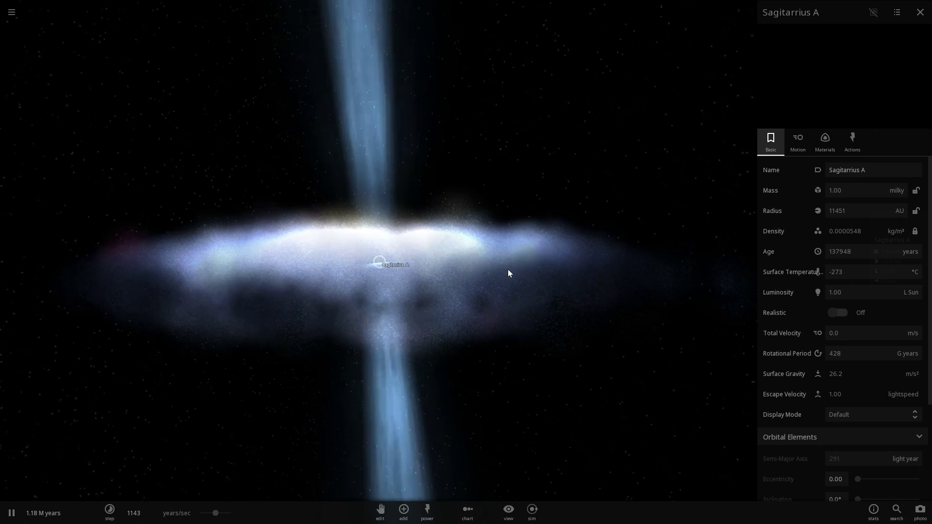
pyautogui.scroll(-5, 433, 274)
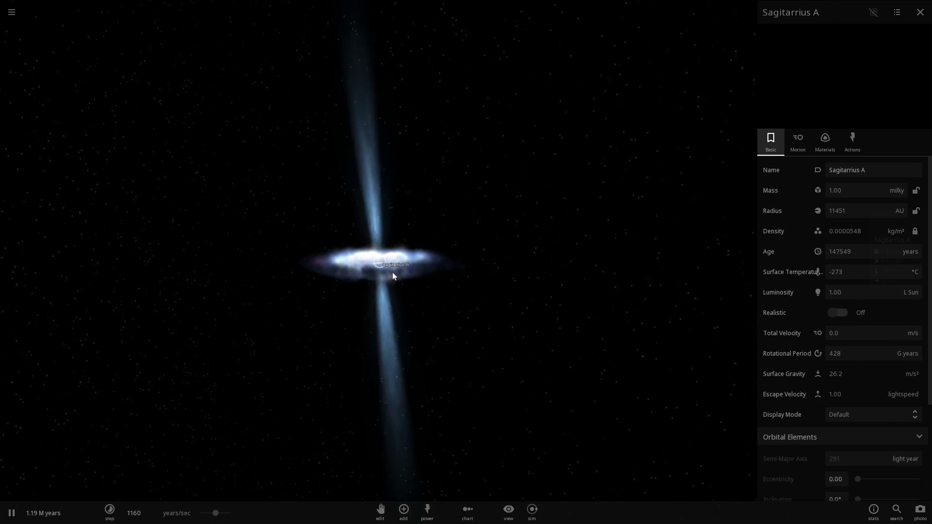
pyautogui.scroll(5, 387, 268)
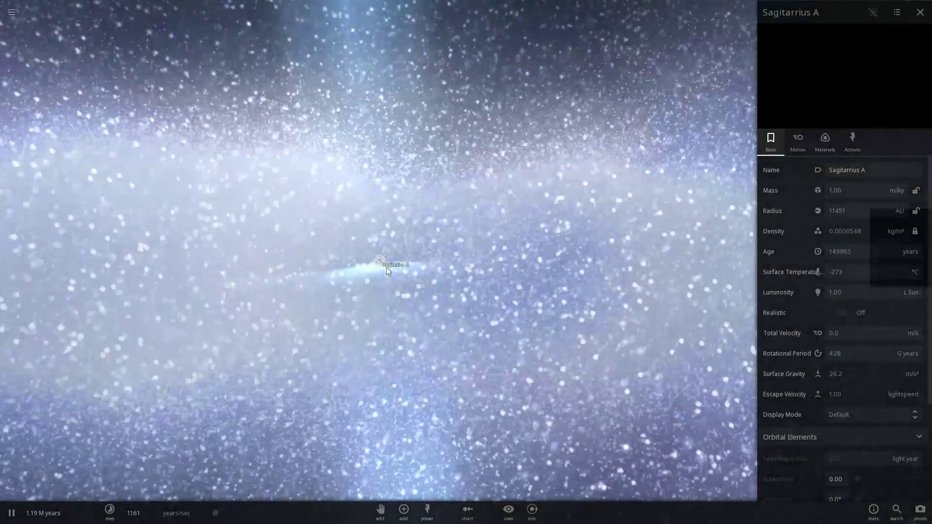
pyautogui.scroll(8, 386, 268)
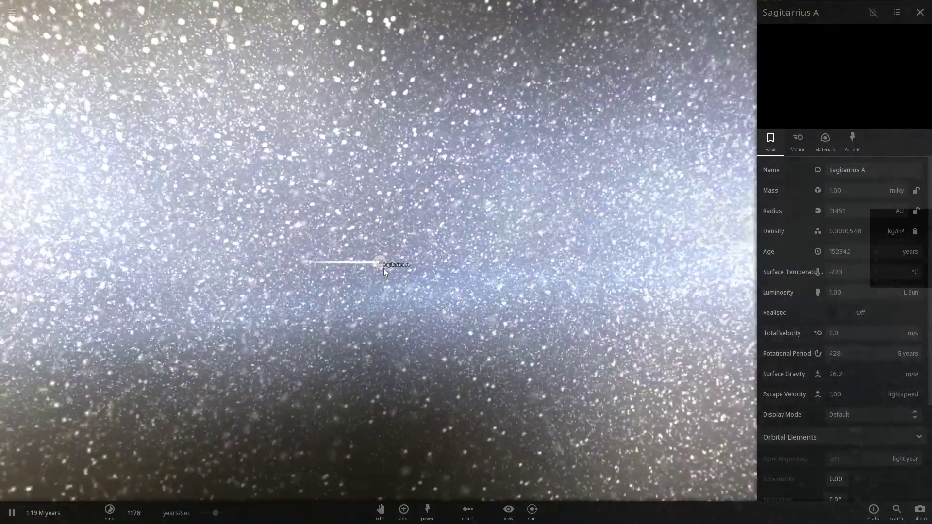
pyautogui.scroll(6, 382, 266)
pyautogui.scroll(-3, 380, 265)
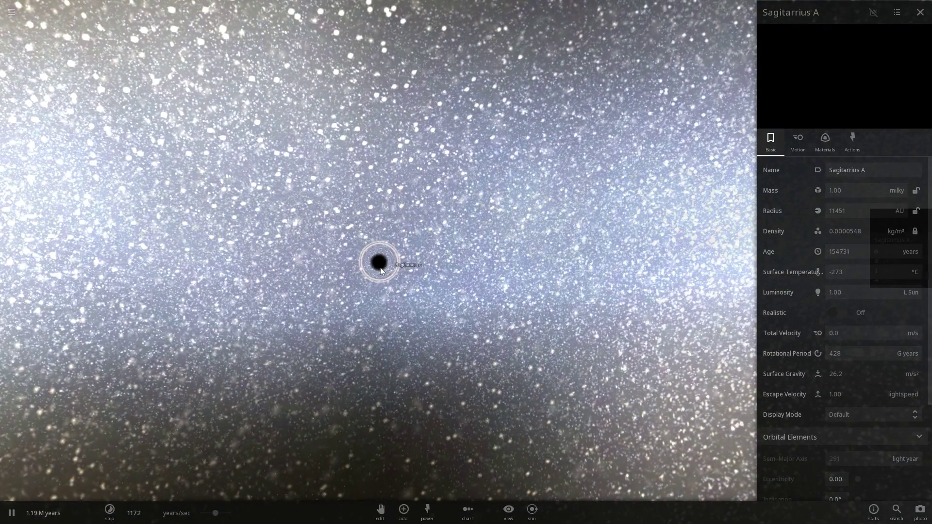
pyautogui.moveTo(381, 267); pyautogui.dragTo(393, 275)
pyautogui.scroll(-3, 558, 263)
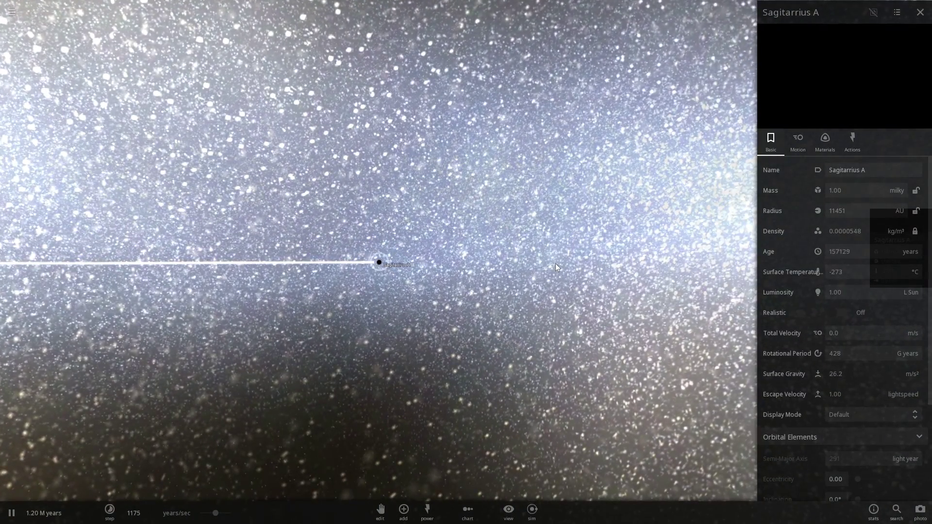
pyautogui.scroll(-3, 400, 262)
pyautogui.scroll(4, 387, 265)
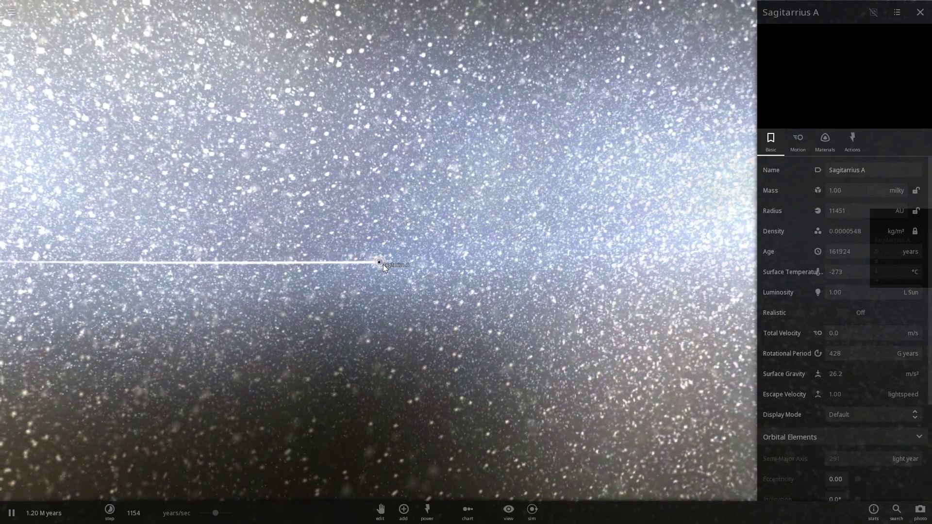
pyautogui.scroll(-5, 383, 266)
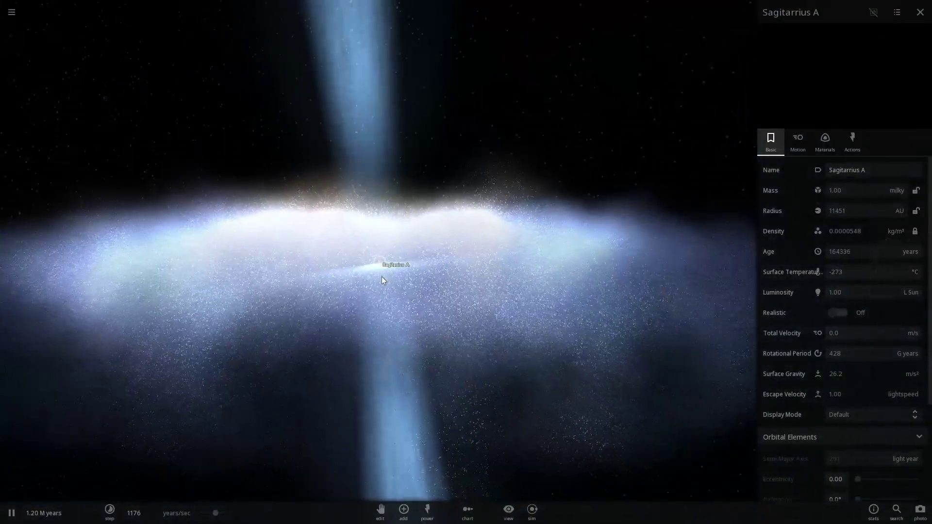
pyautogui.moveTo(382, 277)
pyautogui.mouseDown(button='right')
pyautogui.moveTo(368, 236)
pyautogui.moveTo(378, 286)
pyautogui.mouseUp(button='right')
pyautogui.scroll(-2, 374, 269)
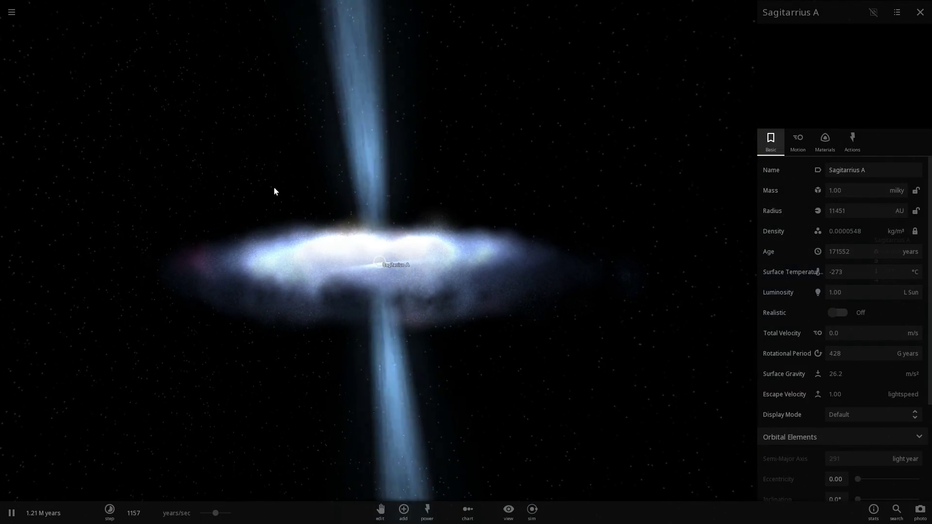
pyautogui.moveTo(401, 288); pyautogui.dragTo(406, 308)
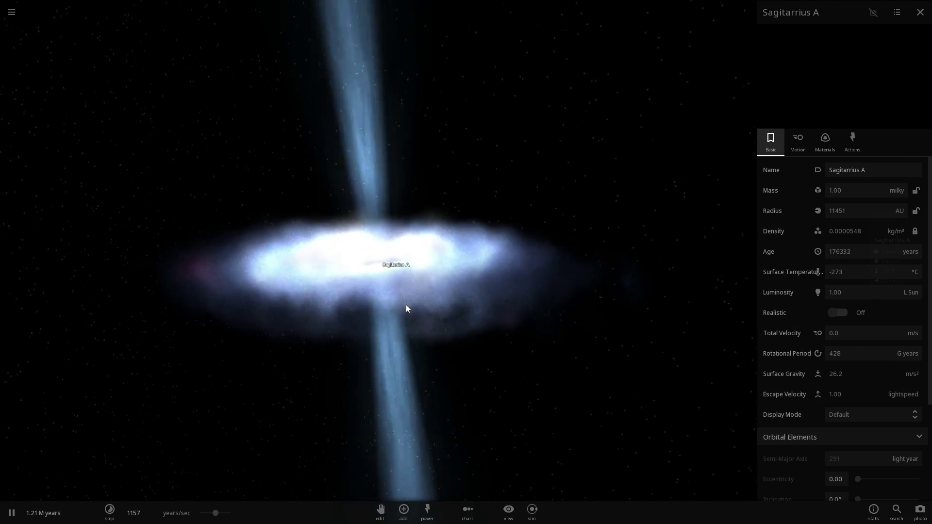
pyautogui.scroll(5, 406, 305)
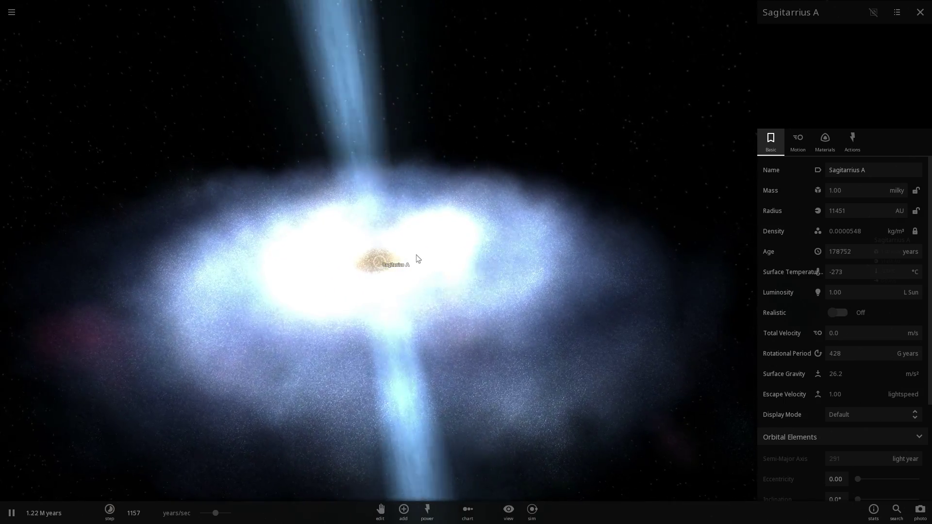
pyautogui.moveTo(415, 255); pyautogui.dragTo(398, 238)
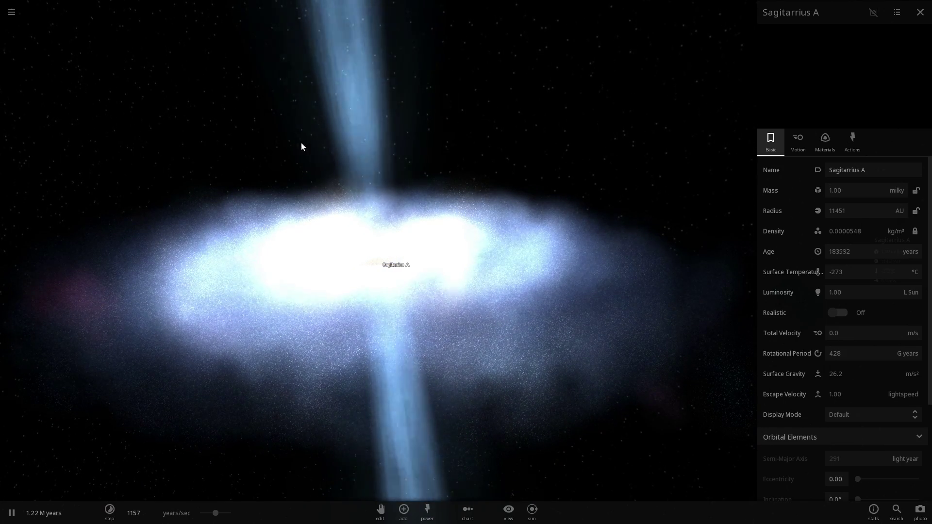
# - Add two Mercury planets in Orbit mode around Sagitarrius A, one within each jet, and inspect their orbits with the simulation paused
pyautogui.click(405, 510)
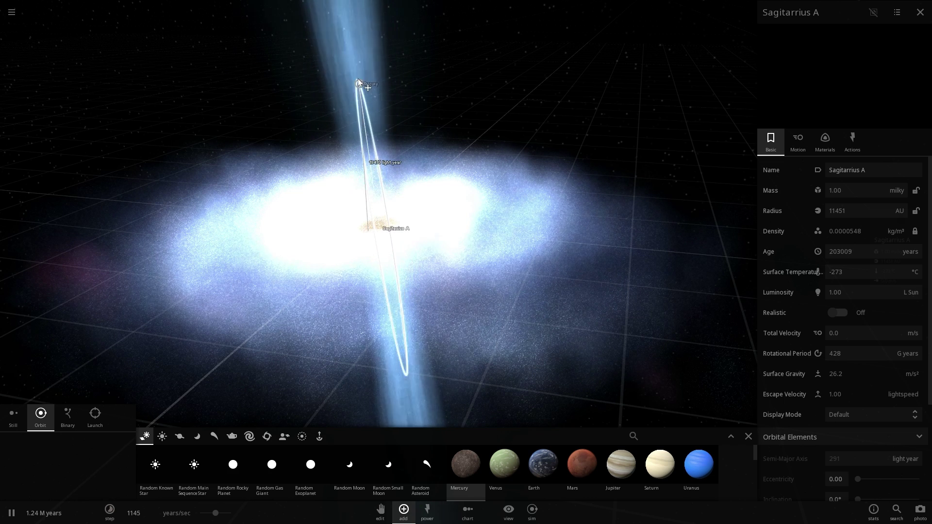
pyautogui.click(356, 65)
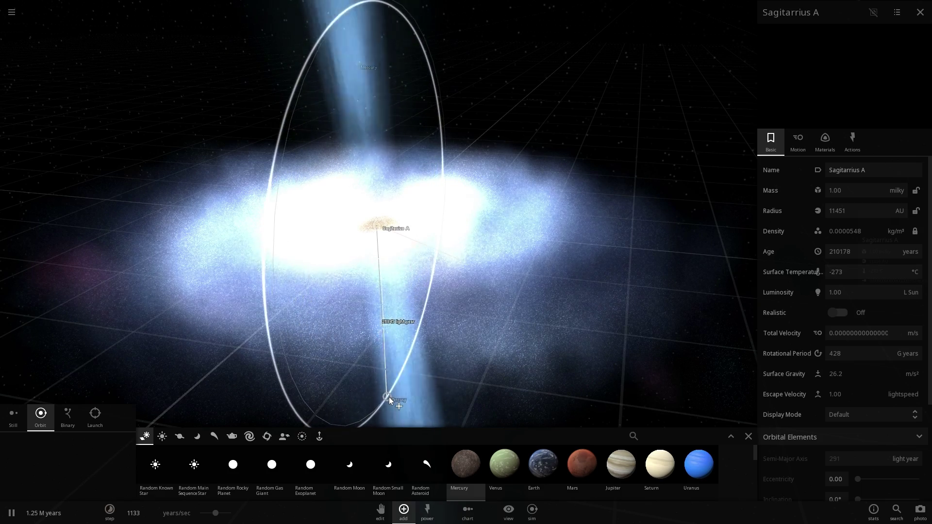
pyautogui.click(389, 397)
pyautogui.moveTo(389, 397); pyautogui.dragTo(401, 331, button='right')
pyautogui.scroll(-5, 398, 316)
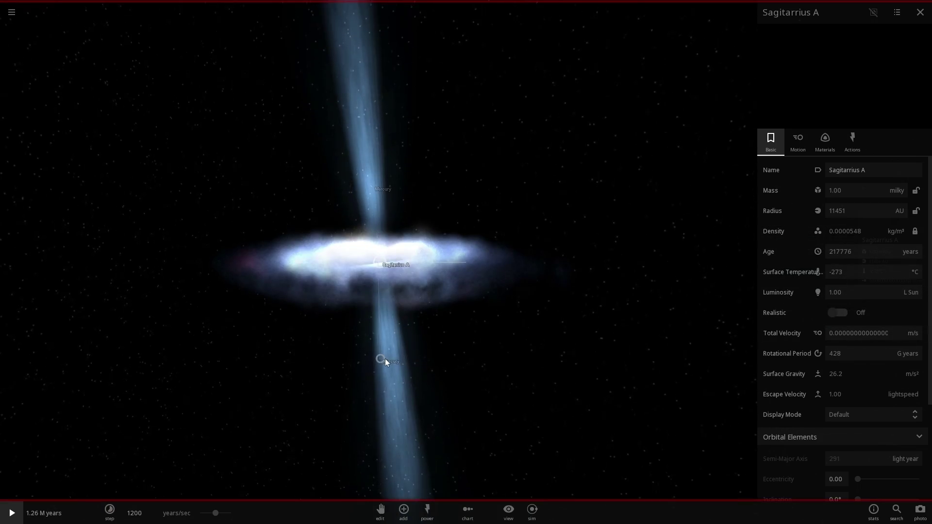
pyautogui.click(384, 359)
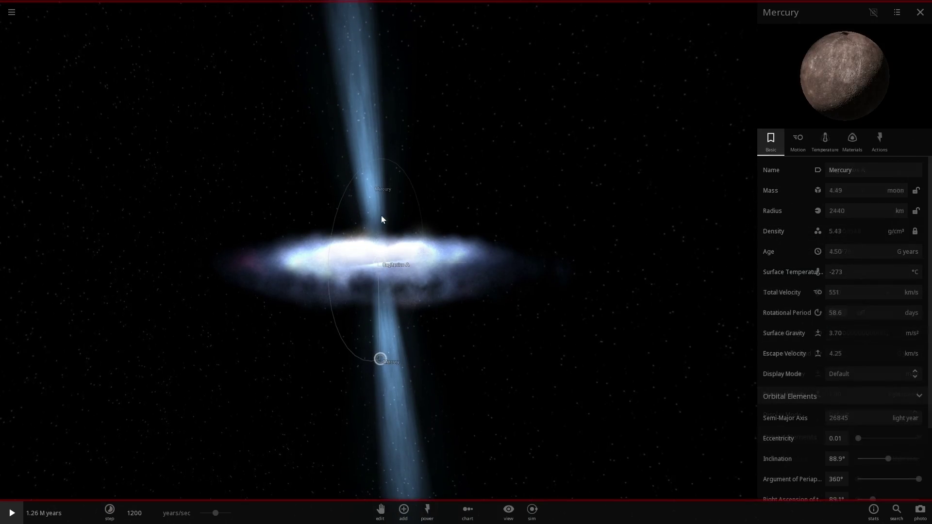
pyautogui.scroll(5, 386, 268)
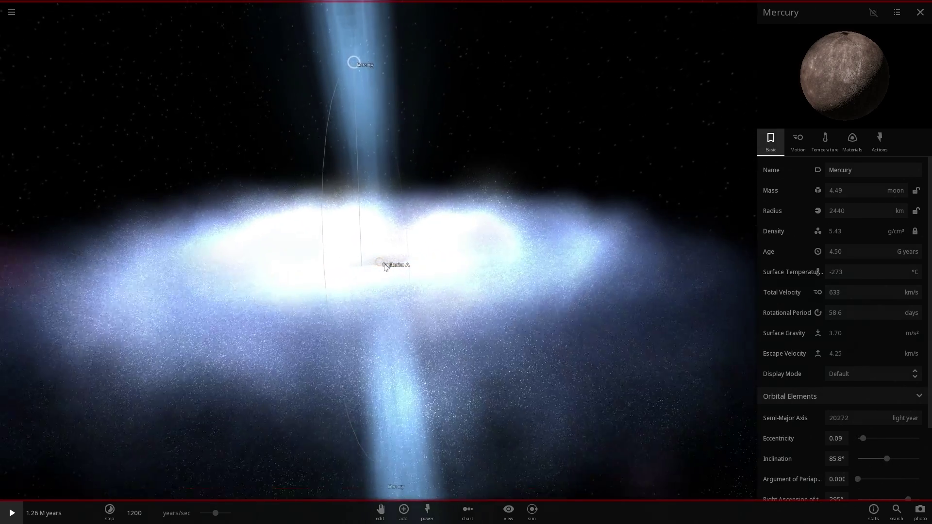
pyautogui.scroll(-3, 387, 268)
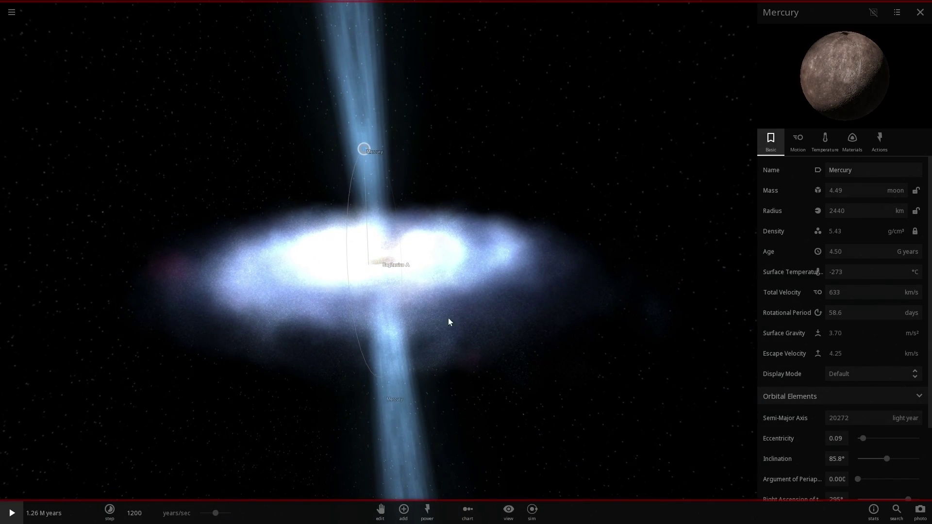
# - Open the advanced settings of the Ordered Sphere ring preset for the selected Mercury
pyautogui.click(404, 510)
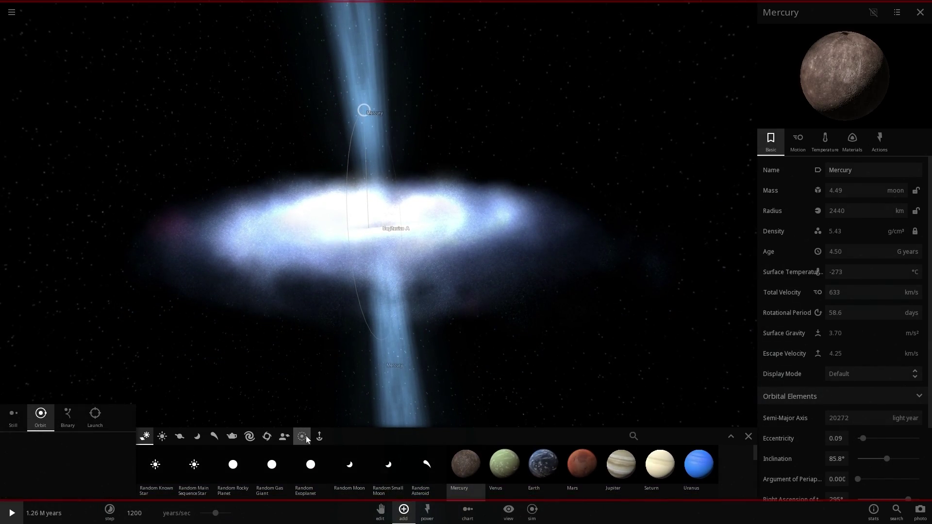
pyautogui.click(301, 436)
pyautogui.scroll(-3, 360, 466)
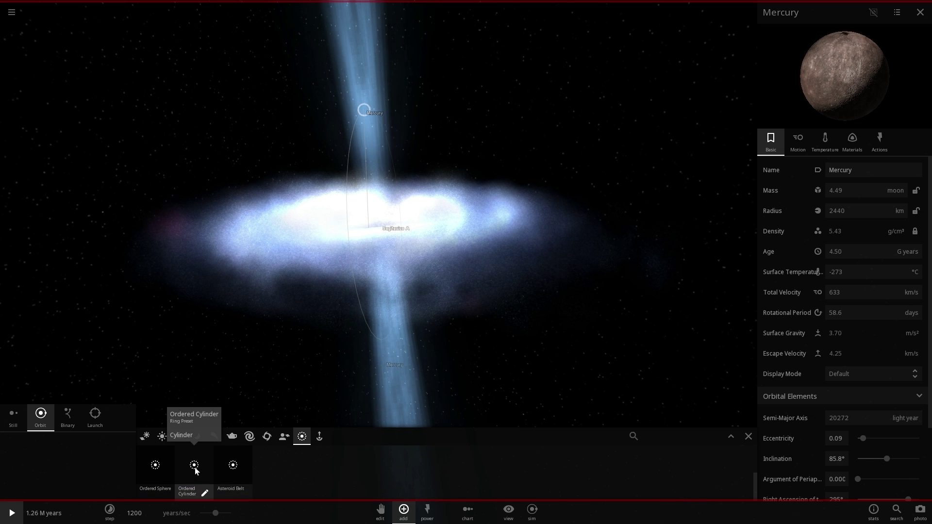
pyautogui.click(165, 493)
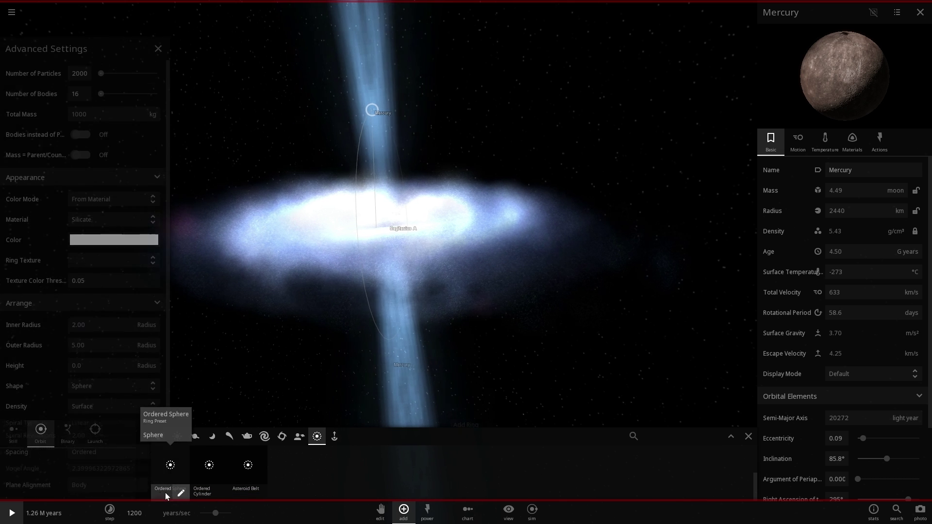
pyautogui.moveTo(337, 297); pyautogui.dragTo(346, 316, button='right')
pyautogui.moveTo(465, 238); pyautogui.dragTo(438, 247, button='right')
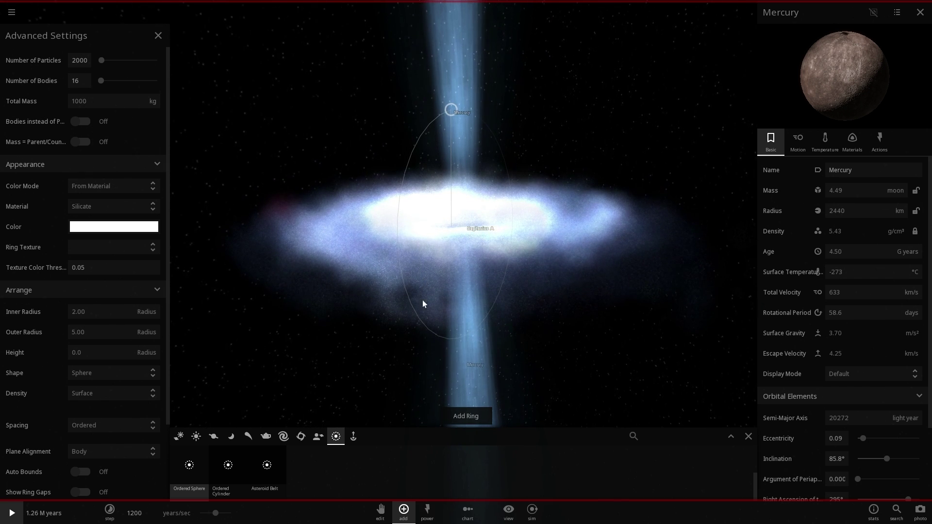
# - Set the sphere ring's inner radius to 1.00 ly and its outer radius to 30000 ly
pyautogui.click(55, 333)
pyautogui.write('20000')
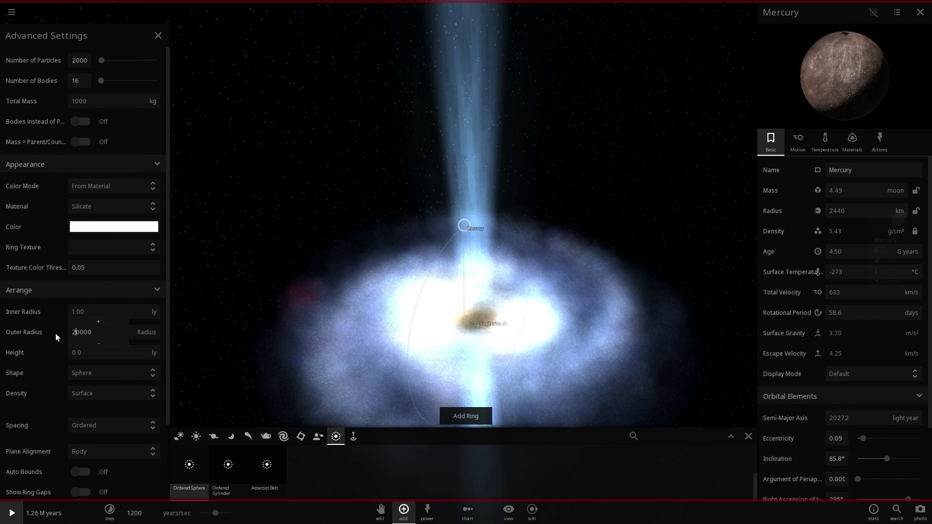
pyautogui.click(143, 332)
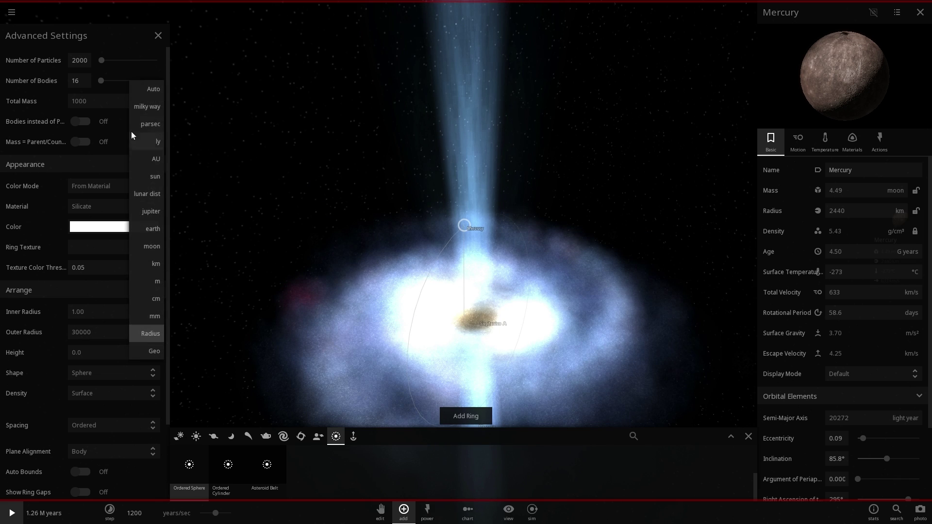
pyautogui.click(156, 141)
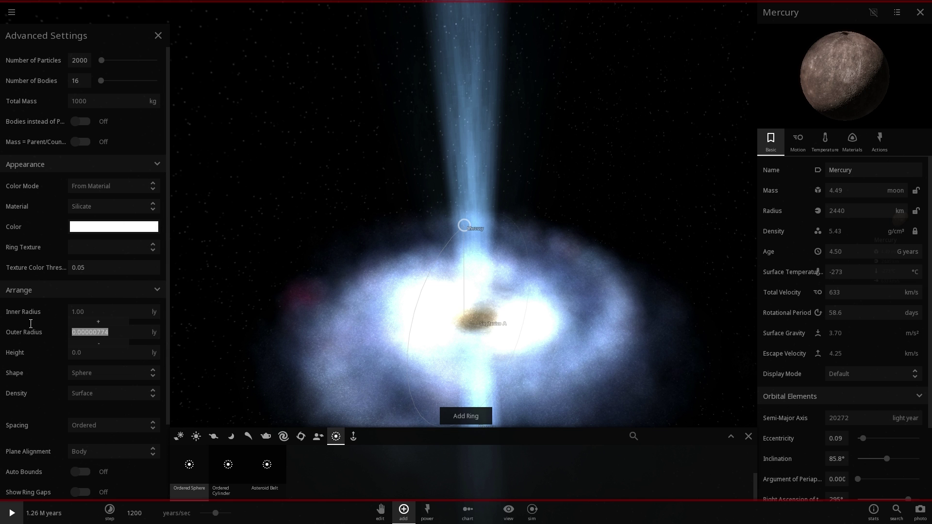
pyautogui.write('30000')
pyautogui.press('Return')
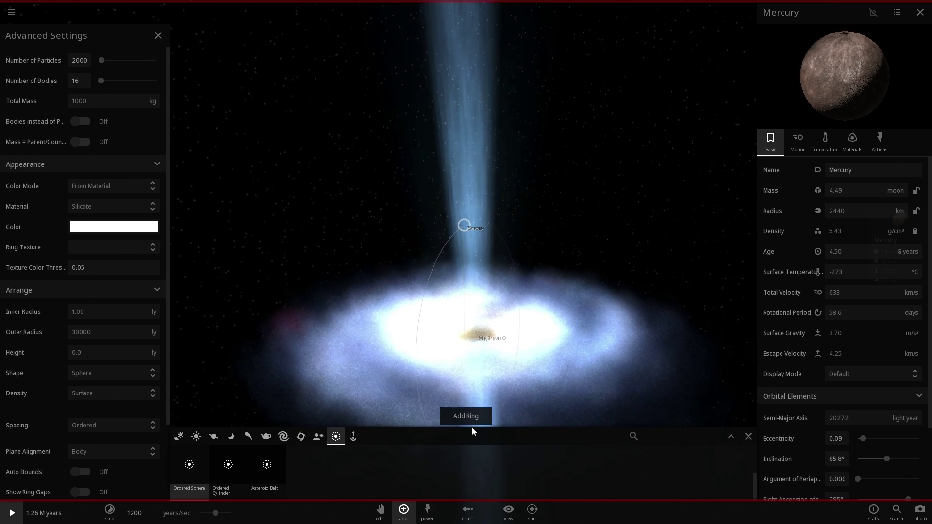
# - Add the ordered particle sphere around the Mercury in the upper jet and around the Mercury in the lower jet
pyautogui.click(473, 418)
pyautogui.moveTo(469, 382); pyautogui.dragTo(450, 324, button='right')
pyautogui.scroll(-3, 445, 334)
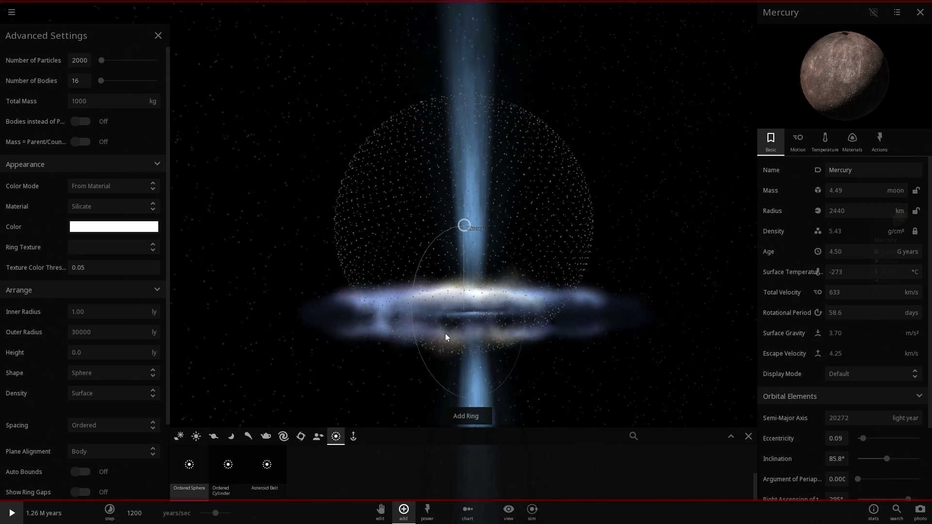
pyautogui.moveTo(445, 333); pyautogui.dragTo(435, 360)
pyautogui.scroll(-3, 435, 361)
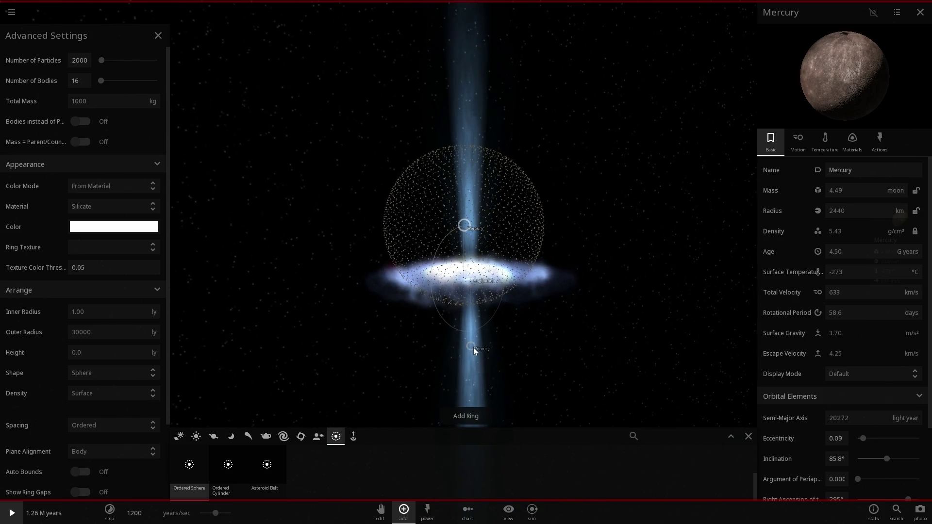
pyautogui.click(473, 348)
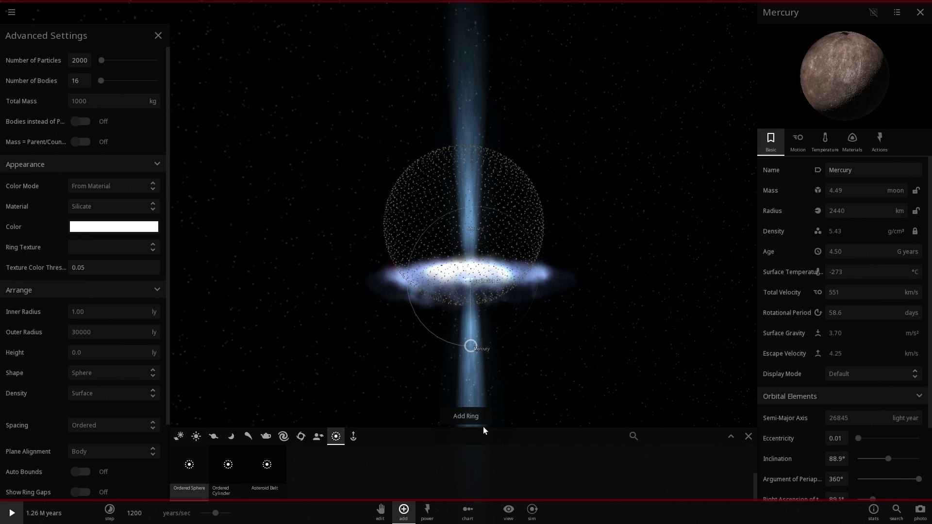
pyautogui.click(470, 418)
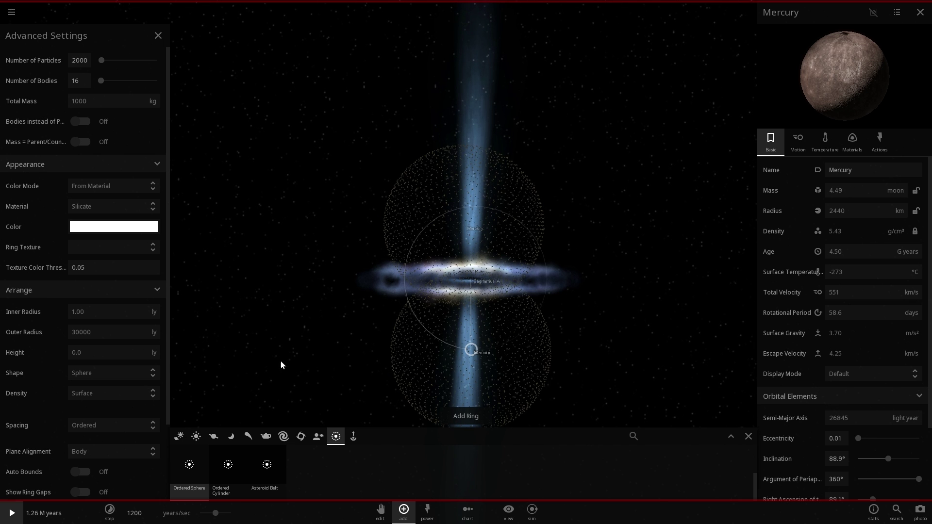
# - Switch the sphere ring's spacing to Random and add another particle sphere around each of the two Mercury planets
pyautogui.click(115, 426)
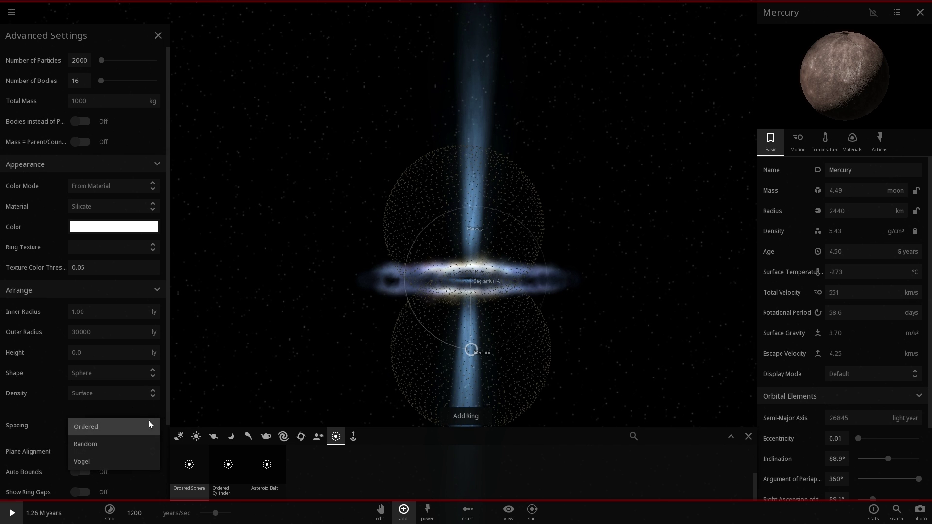
pyautogui.click(124, 444)
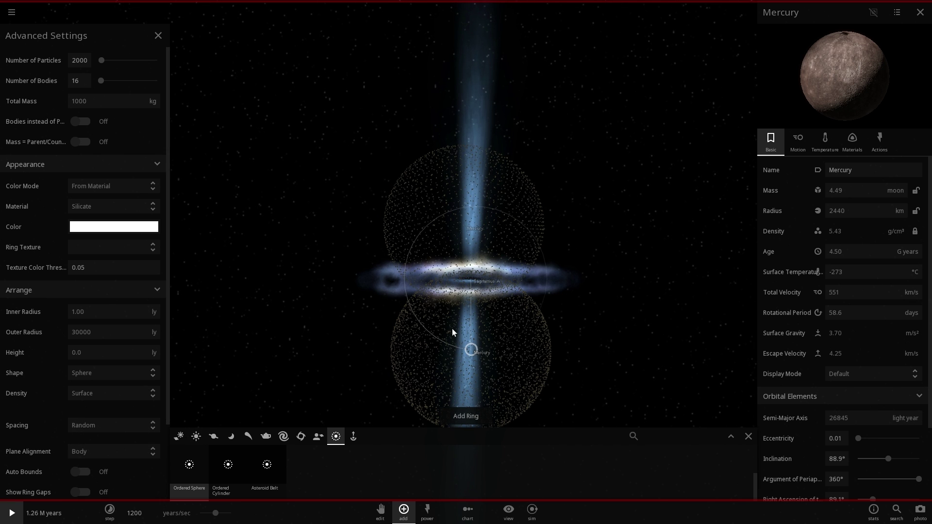
pyautogui.click(466, 226)
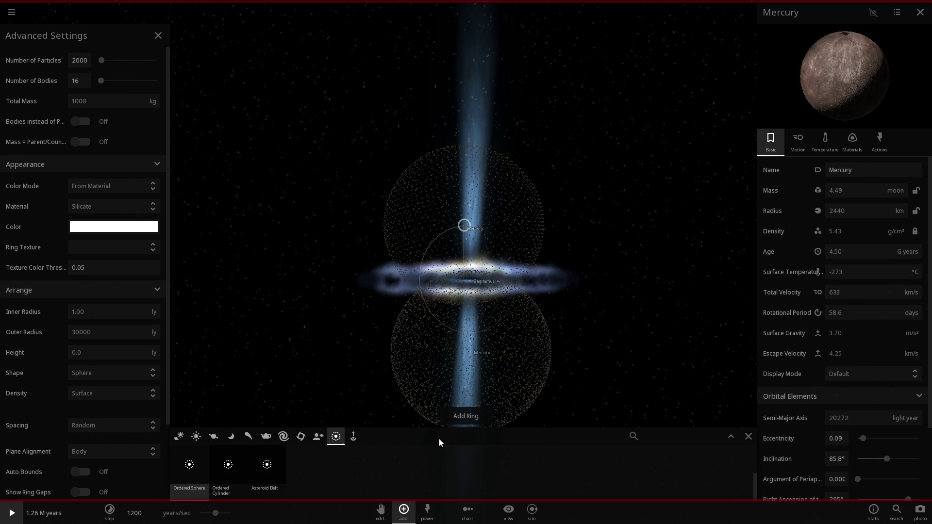
pyautogui.click(464, 418)
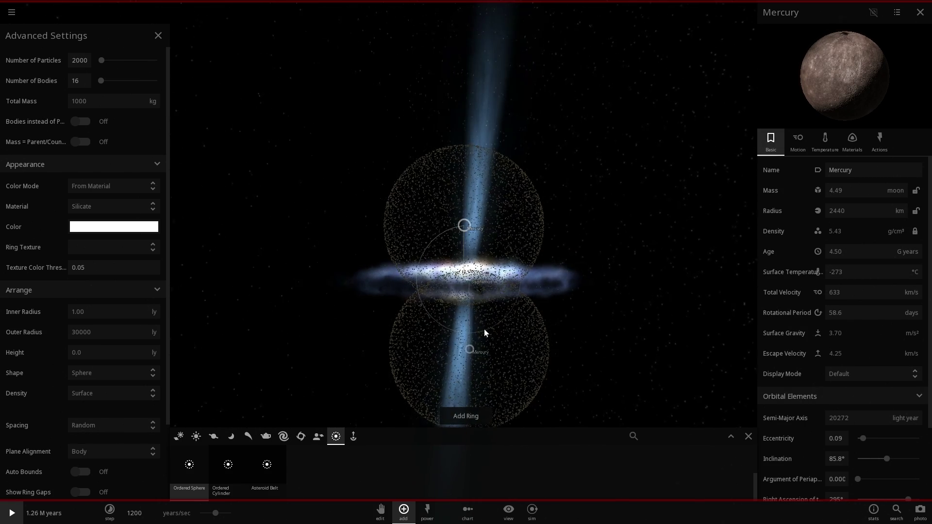
# - Run the simulation at a slower speed with Sagitarrius A selected and the object-adding tools closed
pyautogui.click(158, 35)
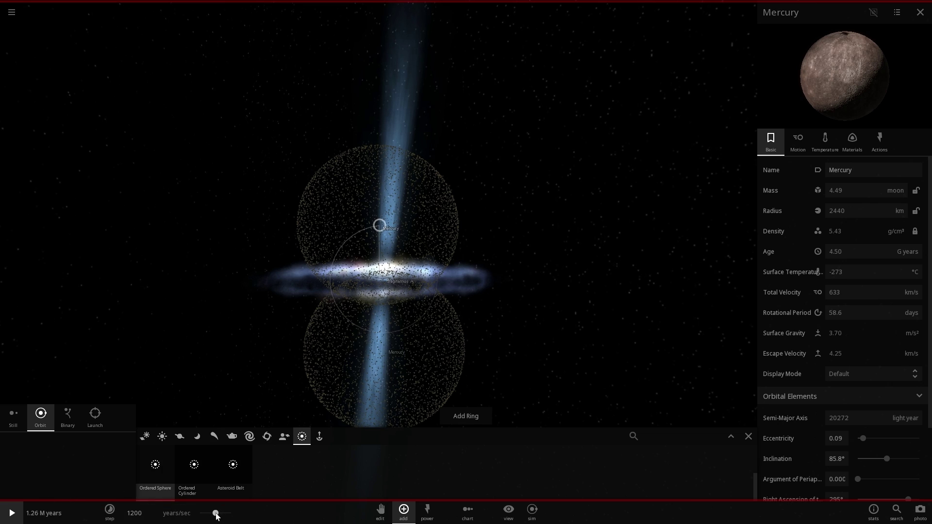
pyautogui.moveTo(205, 514); pyautogui.dragTo(206, 515)
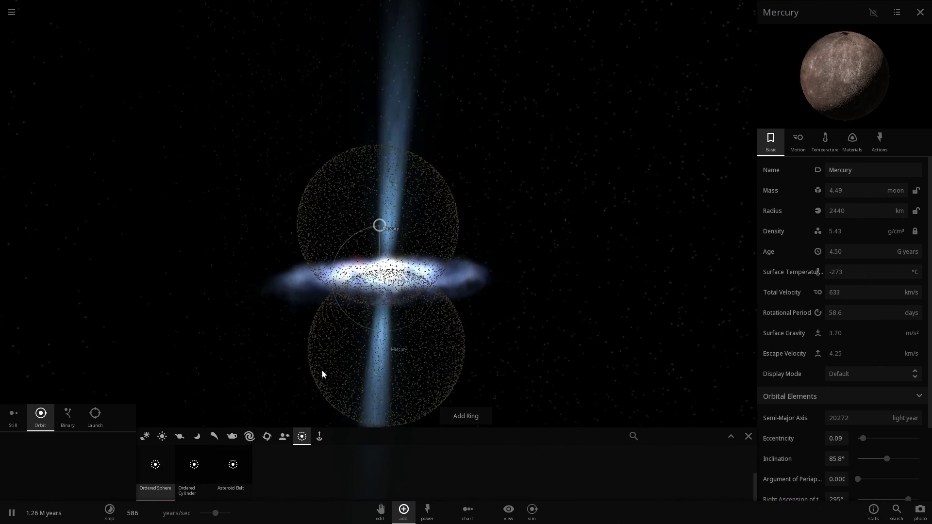
pyautogui.click(383, 277)
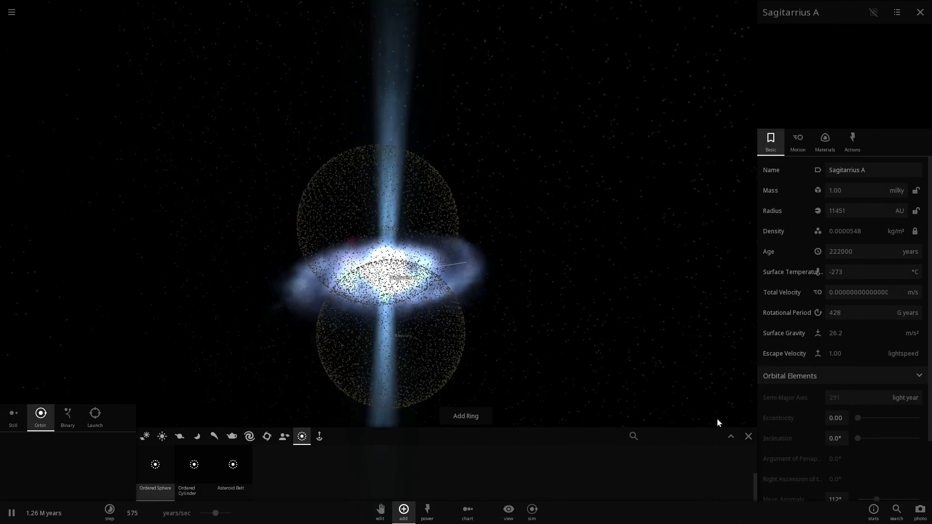
pyautogui.click(748, 436)
# - Examine the particle spheres around the jets and galaxy from near and far while the simulation runs
pyautogui.scroll(5, 466, 337)
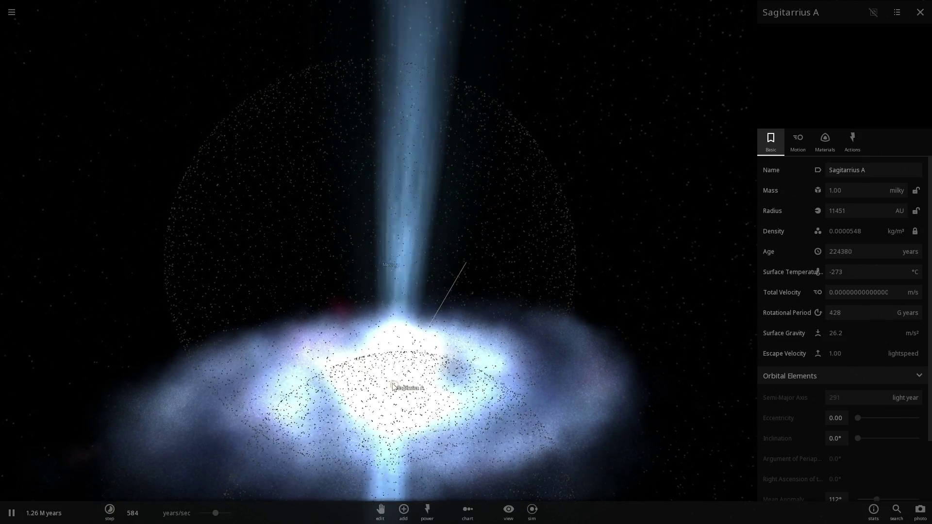
pyautogui.moveTo(390, 366); pyautogui.dragTo(416, 373)
pyautogui.scroll(-5, 418, 373)
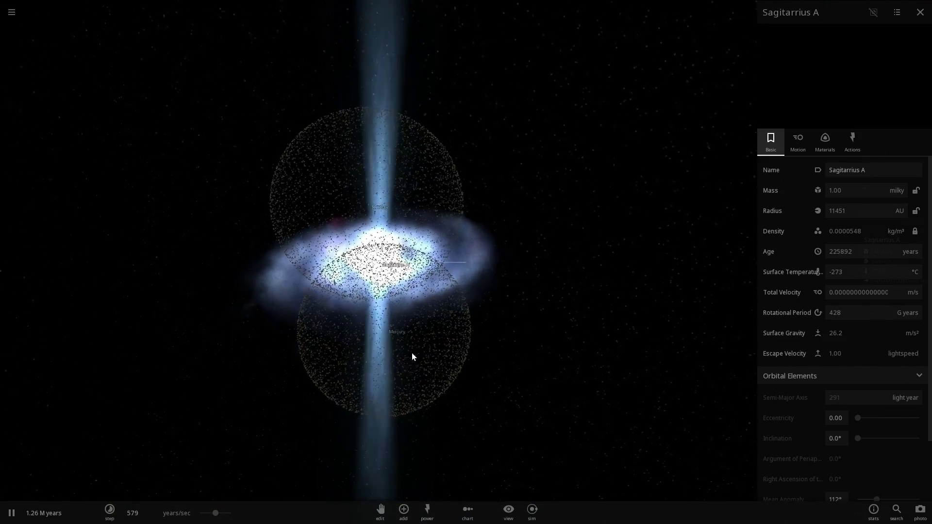
pyautogui.scroll(-3, 411, 324)
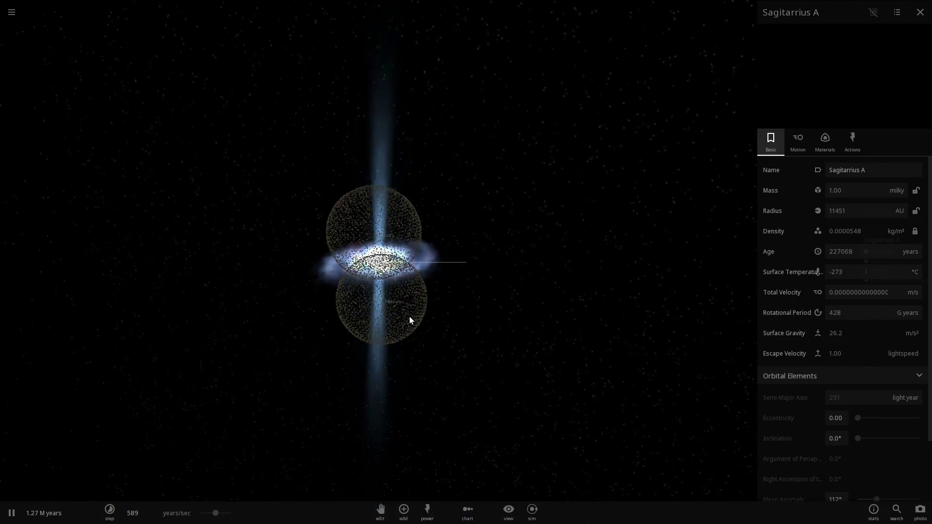
pyautogui.scroll(-3, 410, 319)
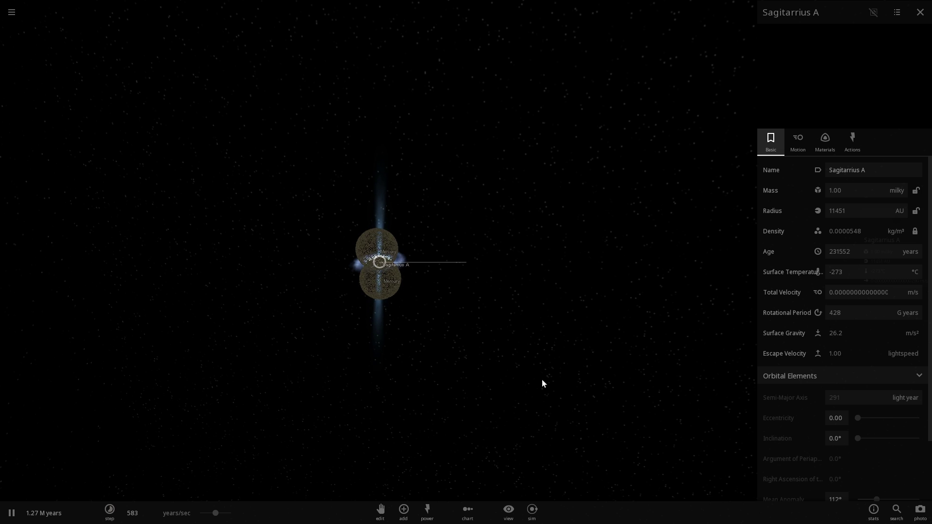
pyautogui.scroll(2, 456, 365)
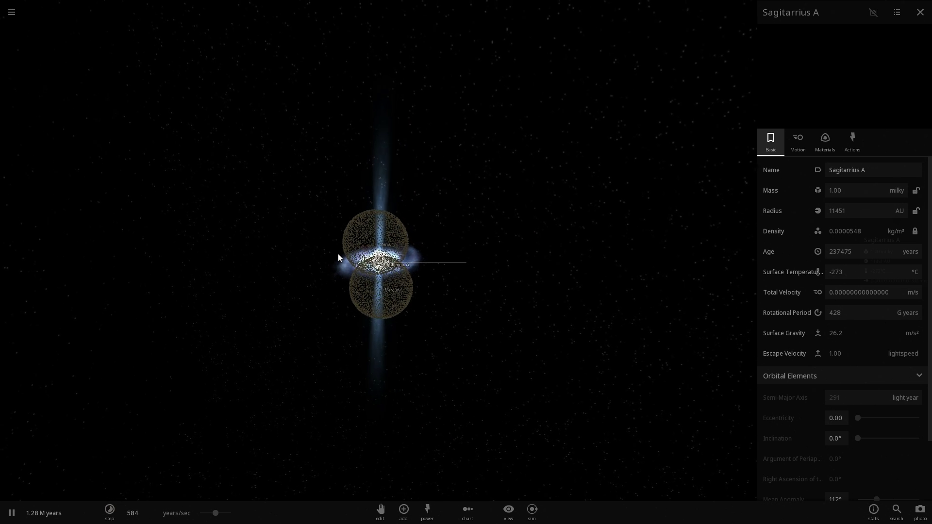
pyautogui.scroll(-3, 335, 255)
pyautogui.scroll(-1, 335, 256)
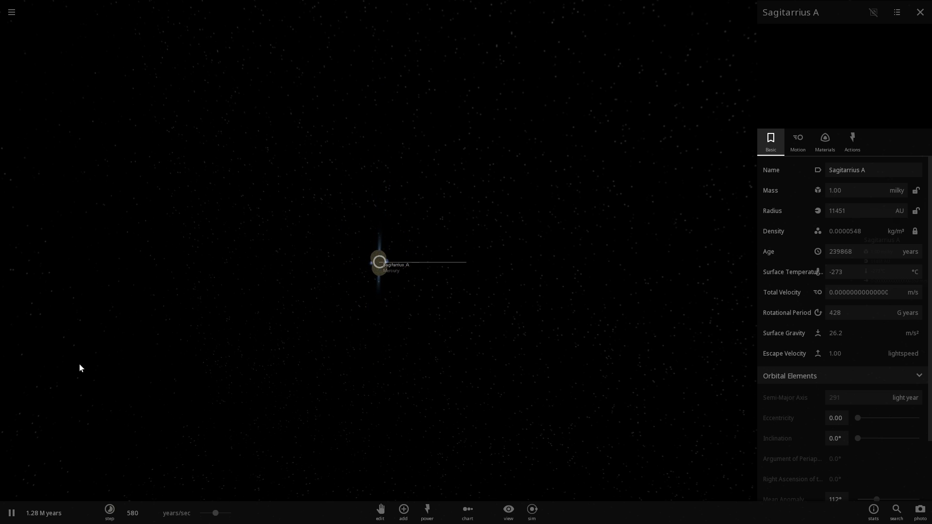
pyautogui.click(403, 510)
pyautogui.click(214, 436)
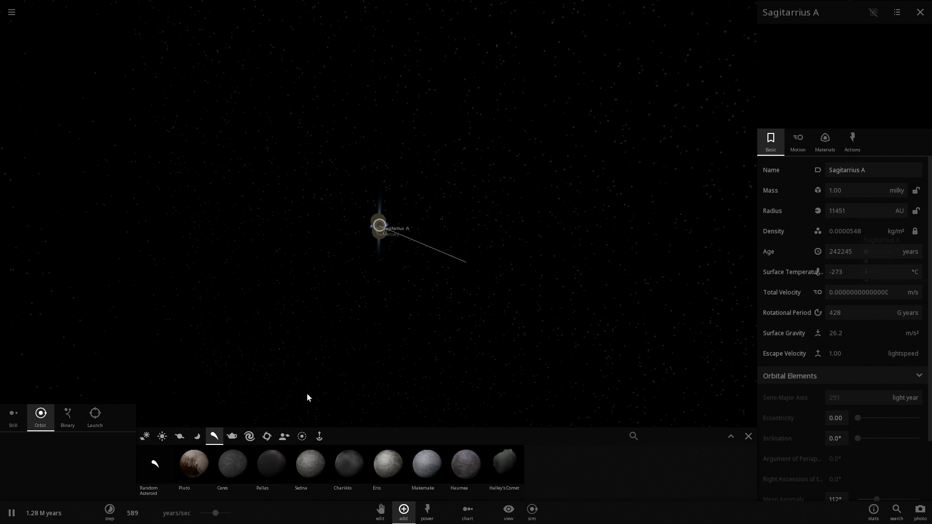
pyautogui.click(276, 482)
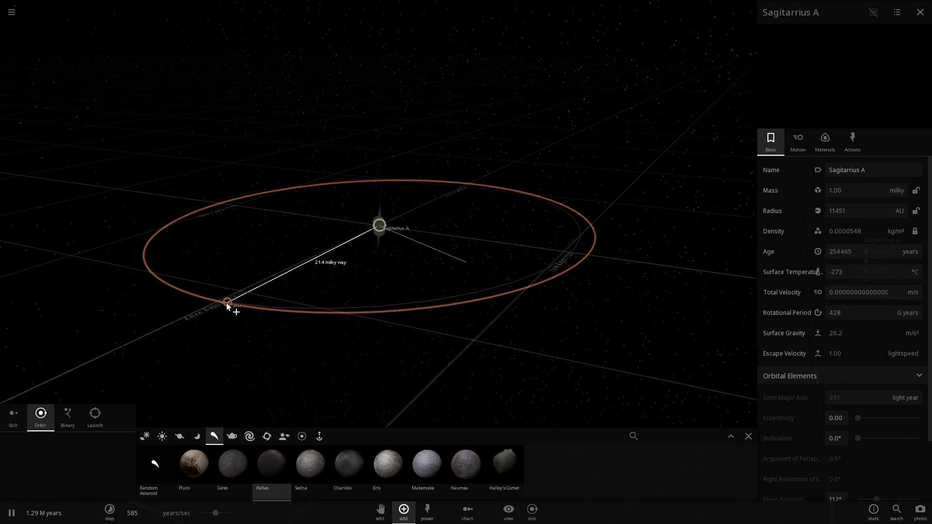
pyautogui.press('Escape')
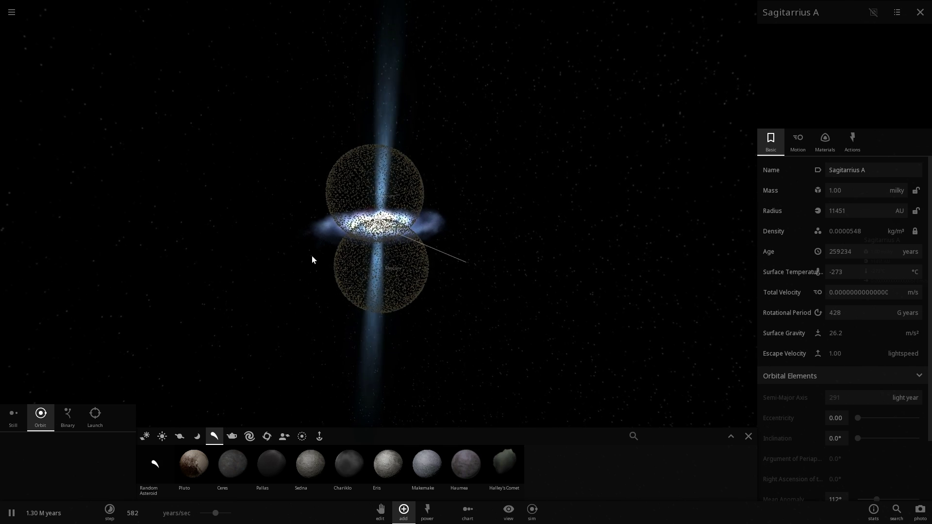
# - Add an Ordered Sphere ring around Sagitarrius A with an inner radius of 30000 ly and an outer radius of 300000 ly
pyautogui.click(302, 437)
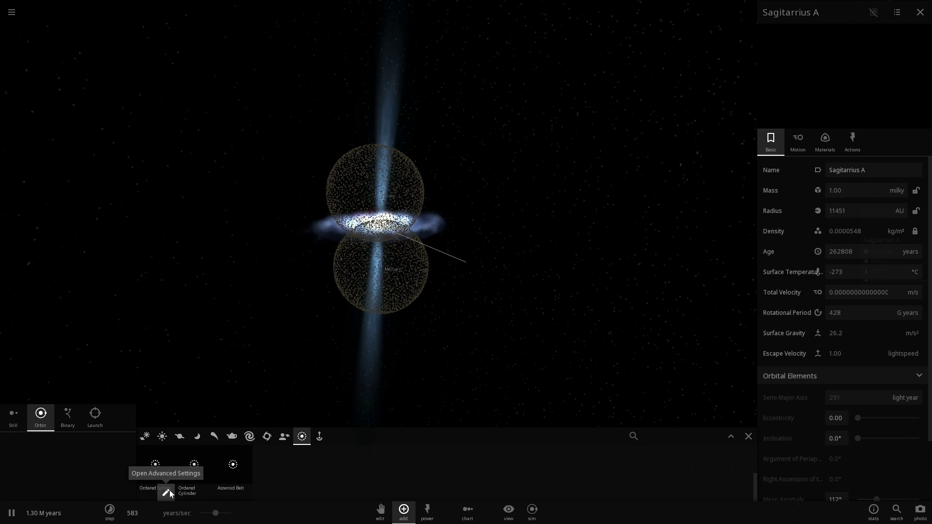
pyautogui.click(170, 492)
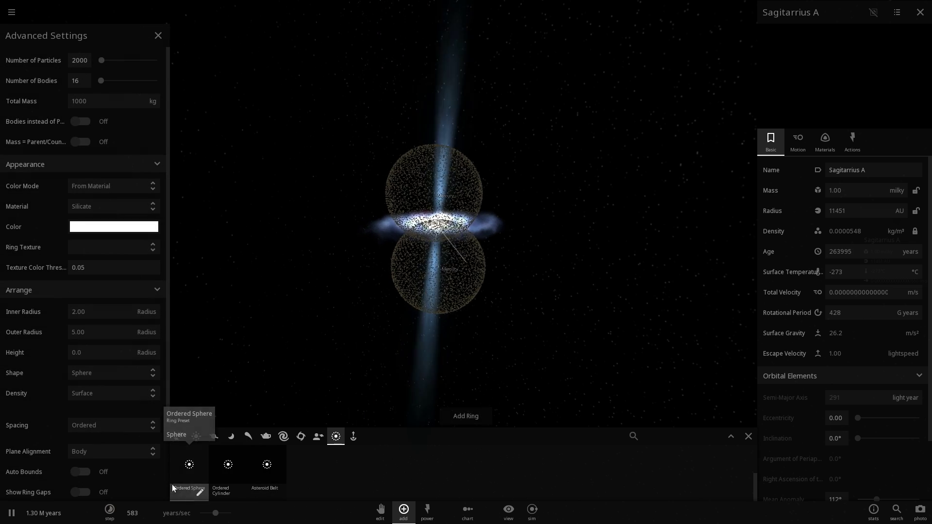
pyautogui.click(141, 315)
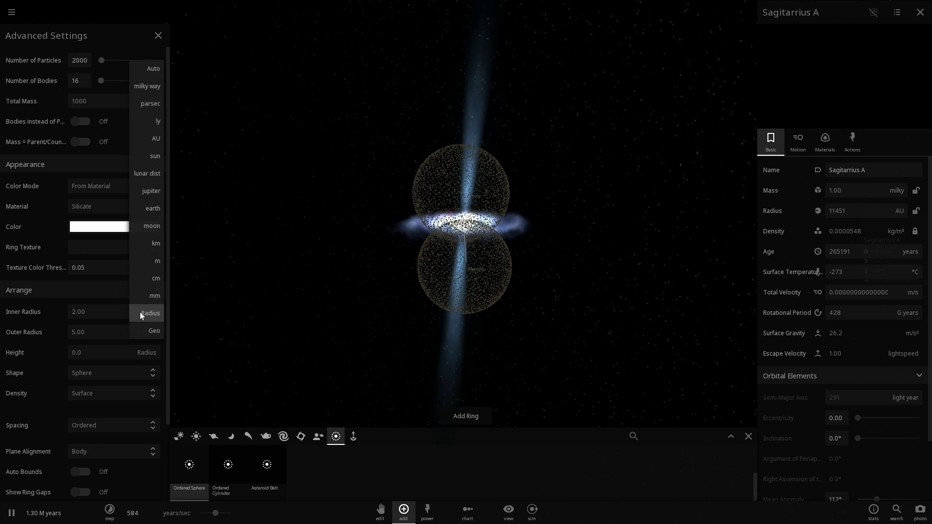
pyautogui.click(153, 120)
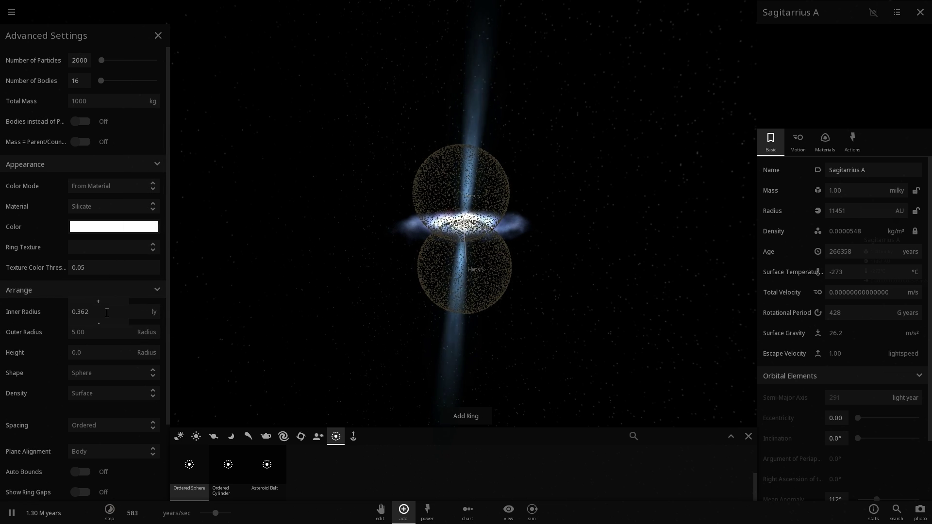
pyautogui.write('30000')
pyautogui.press('Tab')
pyautogui.write('3')
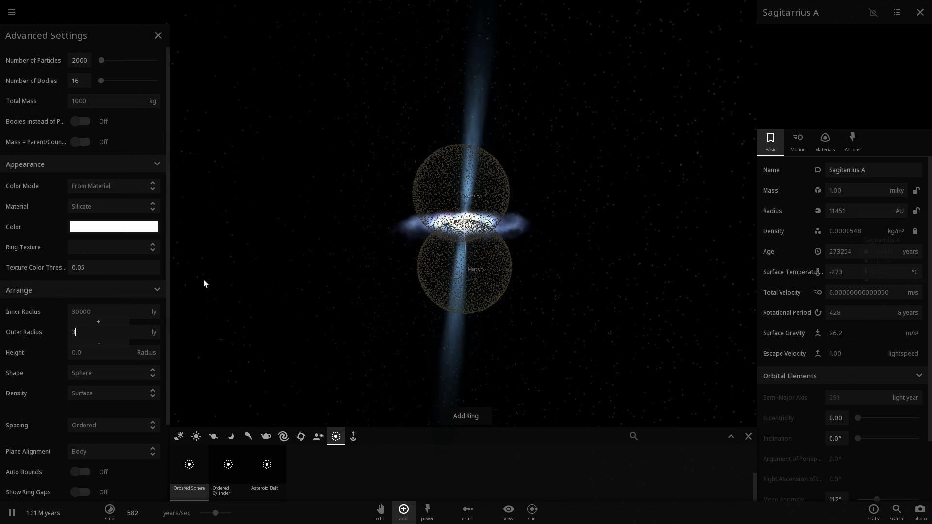
pyautogui.write('00000')
pyautogui.click(462, 417)
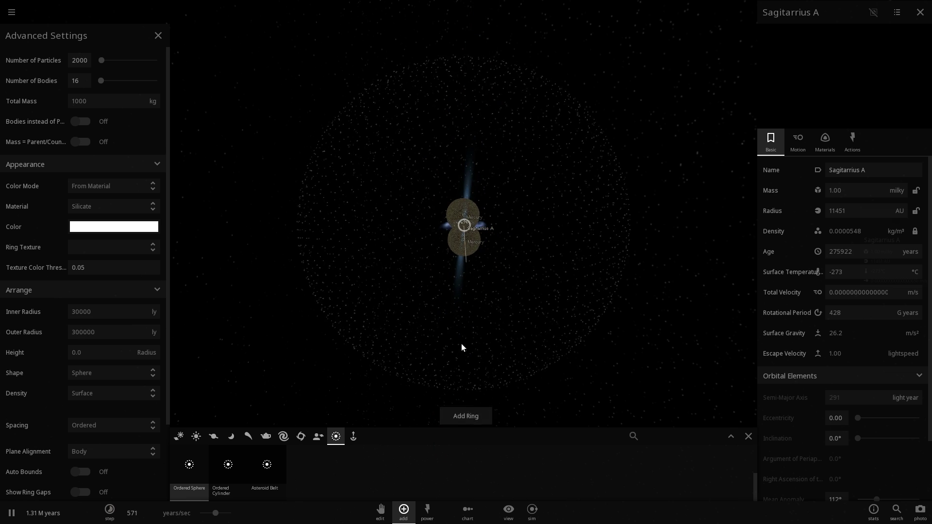
# - Add another sphere ring around Sagitarrius A with Random spacing, an inner radius of 30000 ly and an outer radius of 1000000 ly
pyautogui.click(100, 427)
pyautogui.click(121, 444)
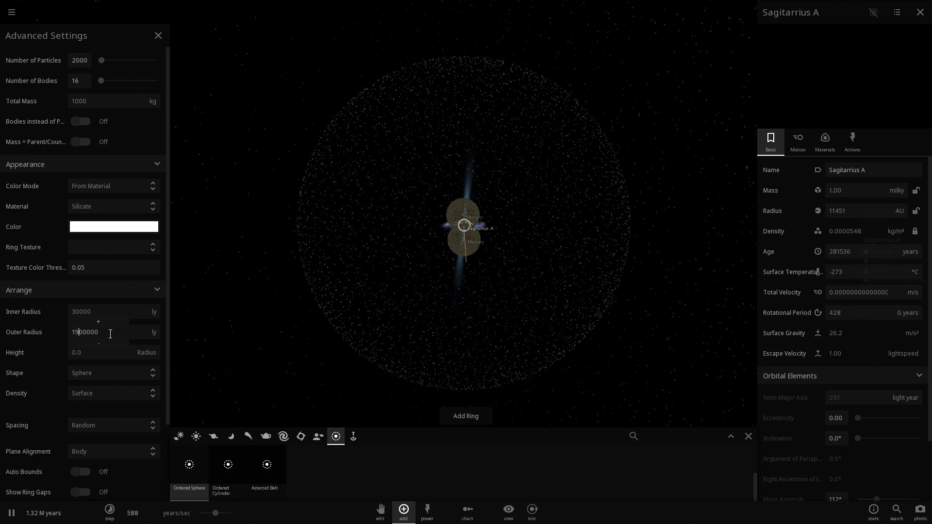
pyautogui.click(468, 418)
pyautogui.scroll(-5, 444, 317)
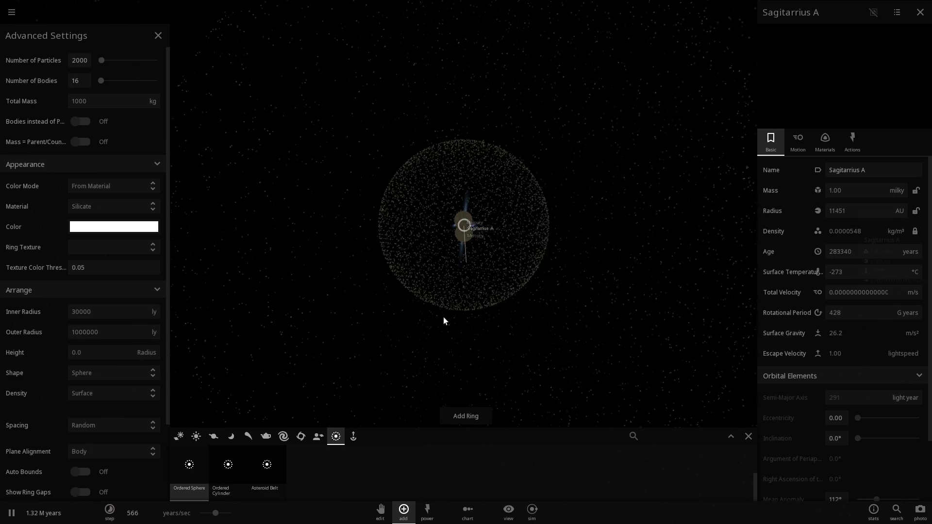
pyautogui.click(468, 416)
pyautogui.click(468, 416)
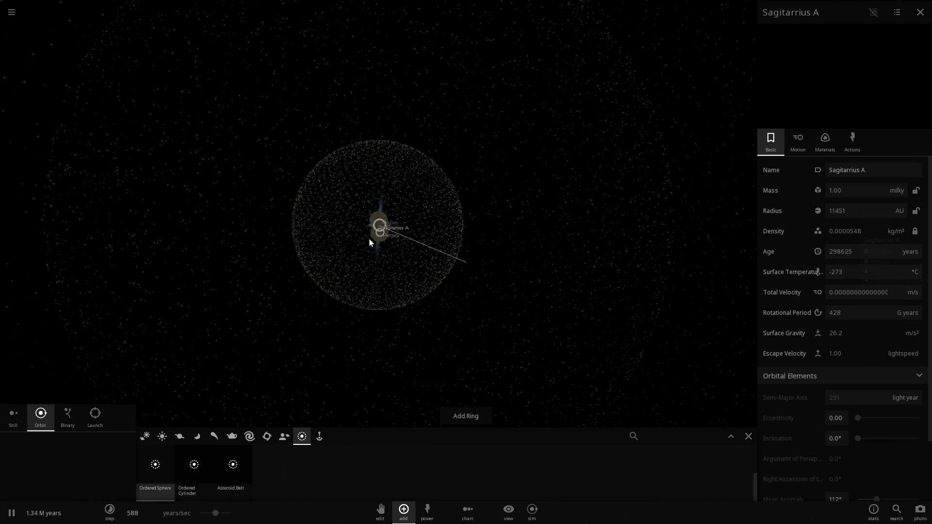
pyautogui.scroll(-5, 369, 238)
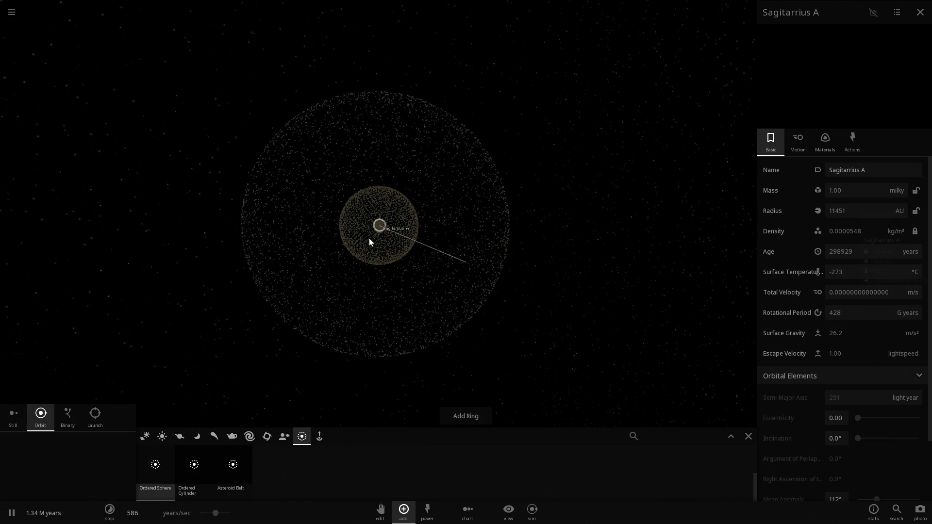
# - Examine the nested particle halos, the jets with their two spheres and the galaxy's disc from near and far
pyautogui.click(538, 232)
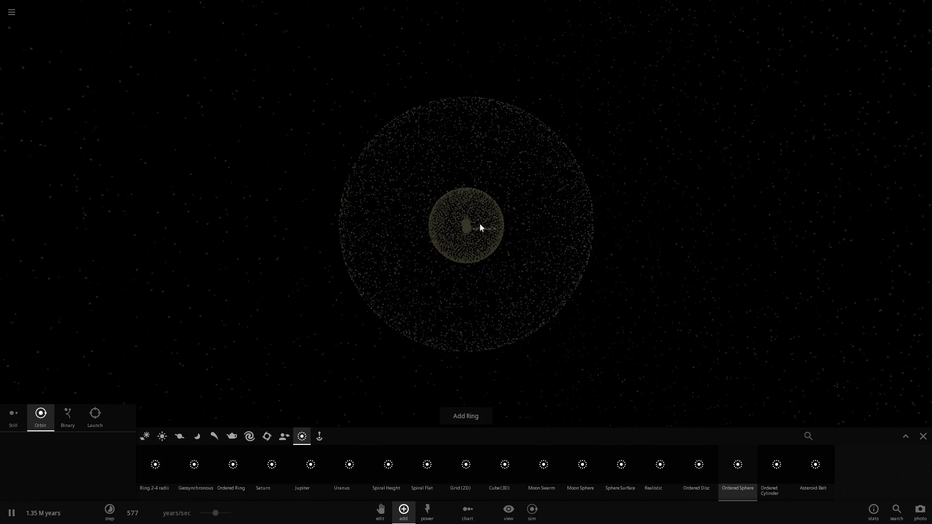
pyautogui.click(467, 225)
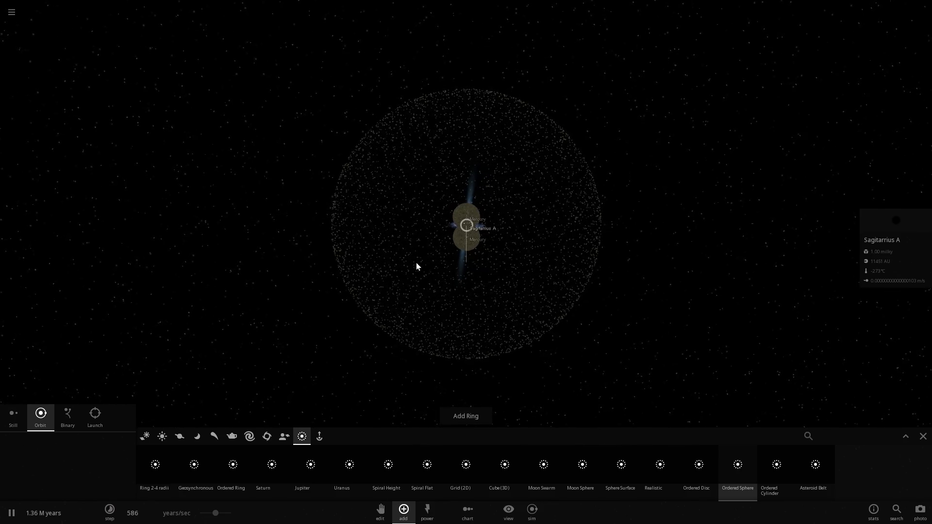
pyautogui.scroll(5, 417, 263)
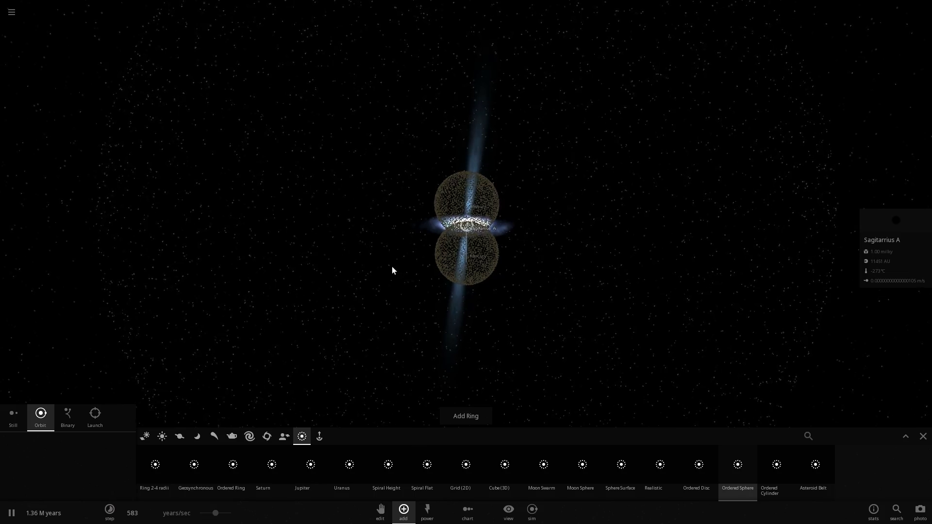
pyautogui.scroll(2, 486, 251)
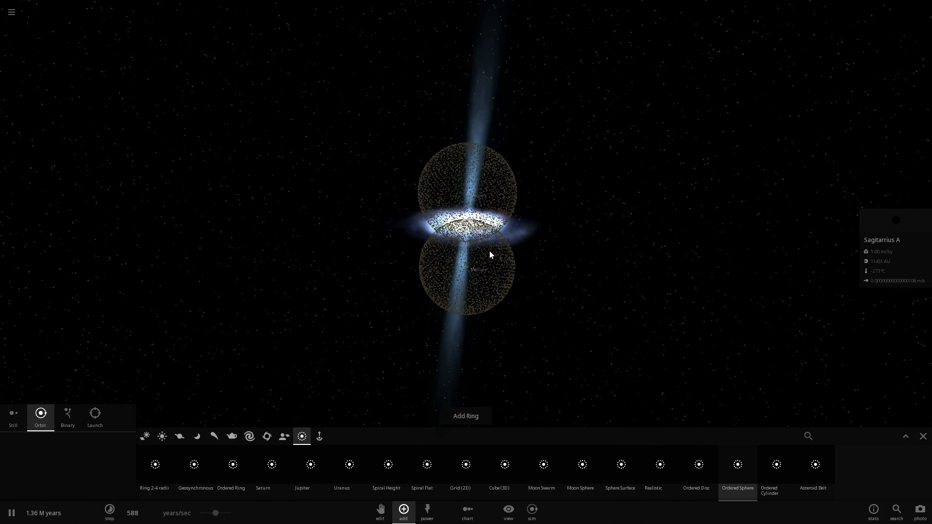
pyautogui.scroll(2, 504, 254)
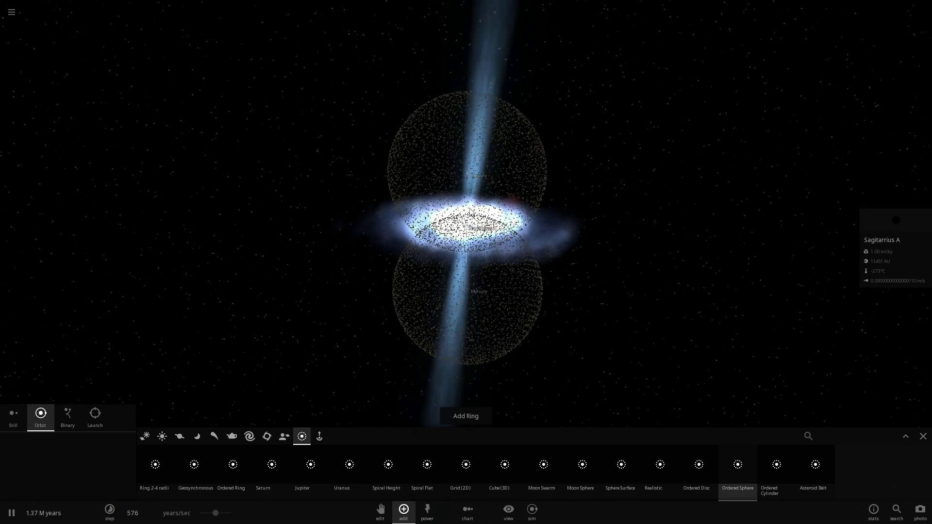
pyautogui.click(466, 172)
pyautogui.click(462, 287)
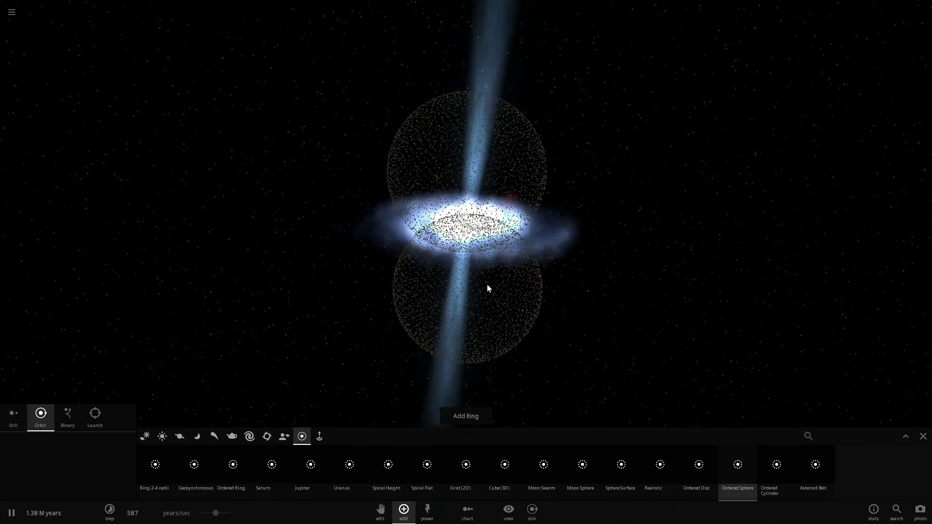
pyautogui.scroll(3, 494, 283)
pyautogui.moveTo(508, 258); pyautogui.dragTo(463, 142, button='right')
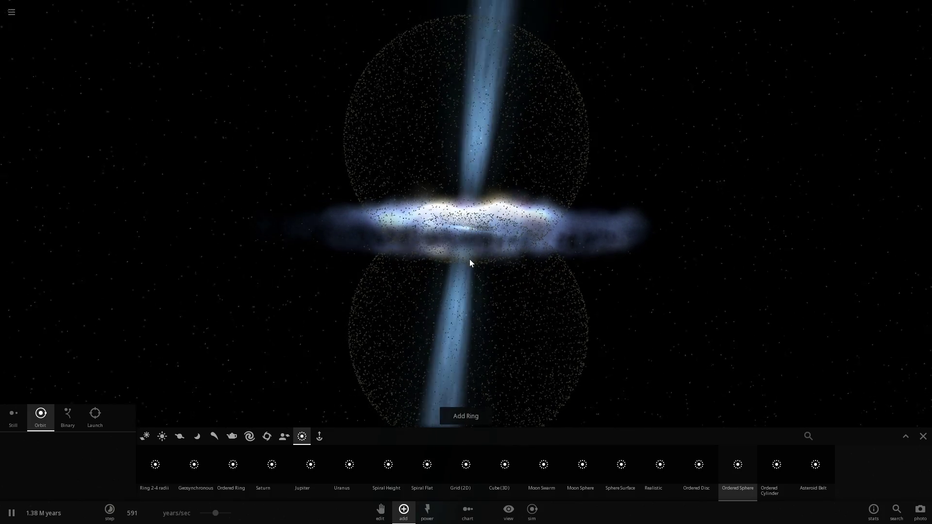
pyautogui.scroll(-5, 510, 258)
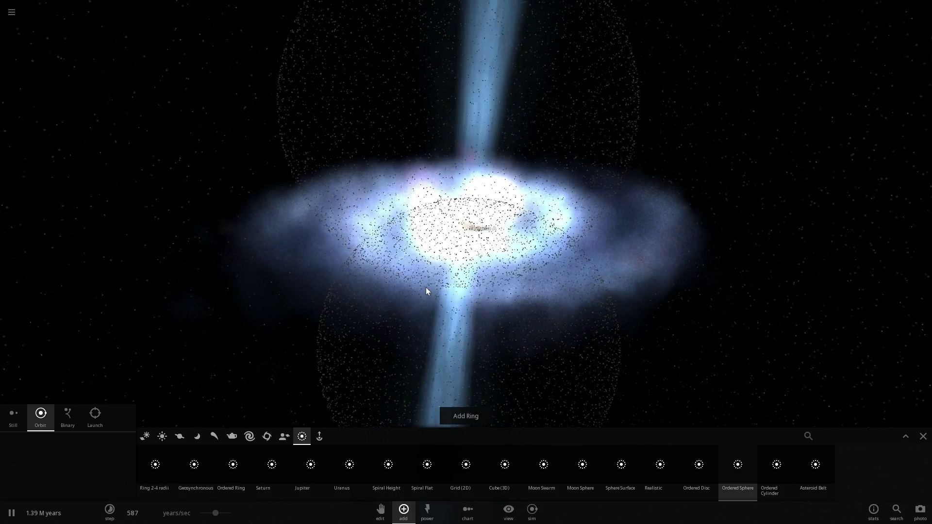
# - Place an Earth planet in orbit around Sagitarrius A within the galaxy's disc
pyautogui.click(180, 437)
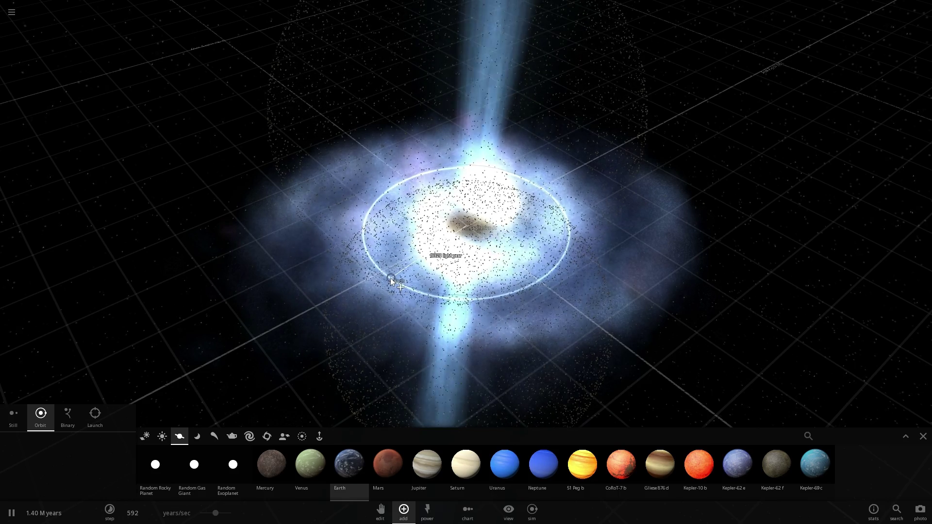
pyautogui.click(401, 287)
pyautogui.moveTo(401, 287); pyautogui.dragTo(421, 262, button='right')
pyautogui.scroll(-4, 421, 262)
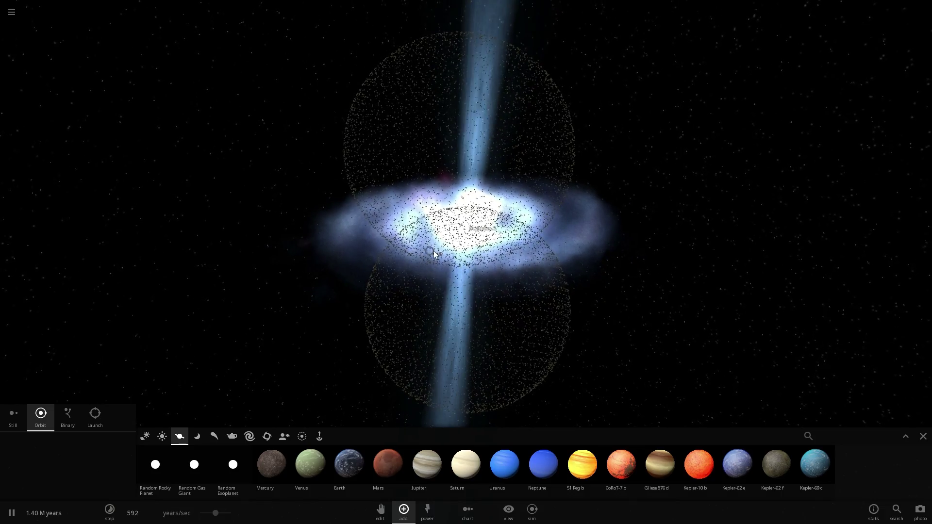
# - Examine the Earth up close, its view of the galaxy's centre, and the whole galaxy with its surrounding halos
pyautogui.click(436, 251)
pyautogui.scroll(12, 467, 233)
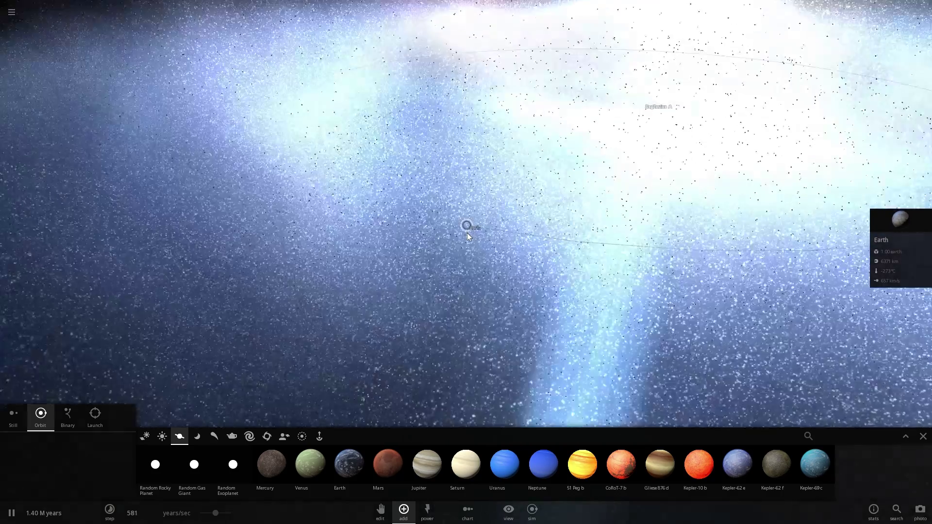
pyautogui.scroll(10, 467, 233)
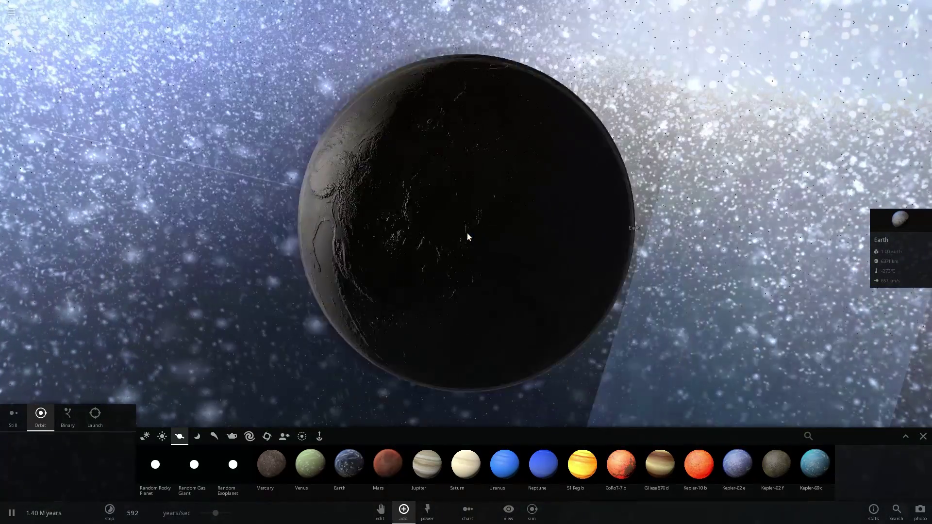
pyautogui.scroll(-3, 467, 233)
pyautogui.moveTo(490, 235); pyautogui.dragTo(466, 230, button='right')
pyautogui.scroll(-10, 465, 229)
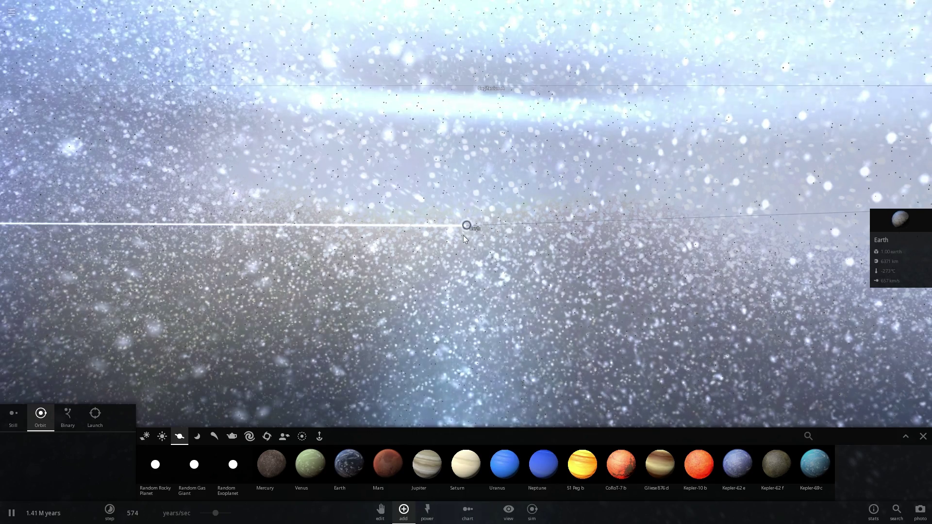
pyautogui.scroll(-10, 465, 241)
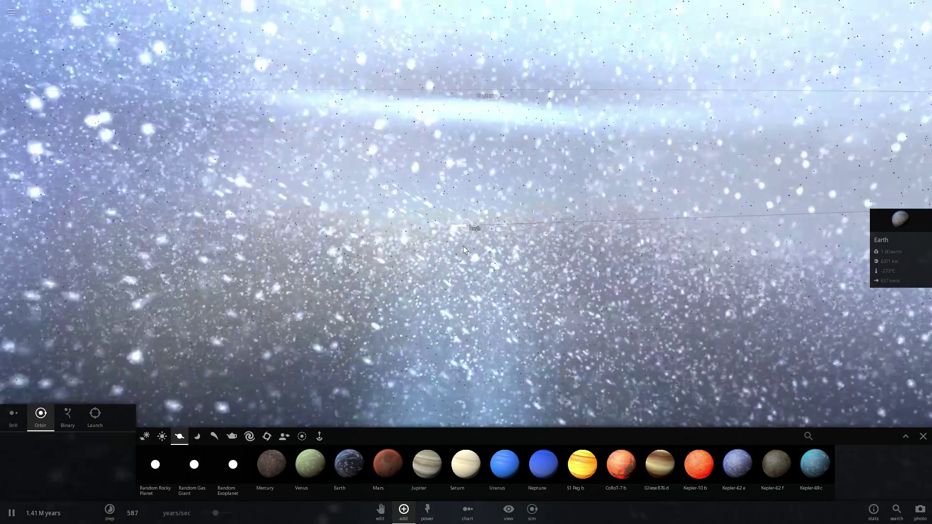
pyautogui.scroll(-5, 463, 247)
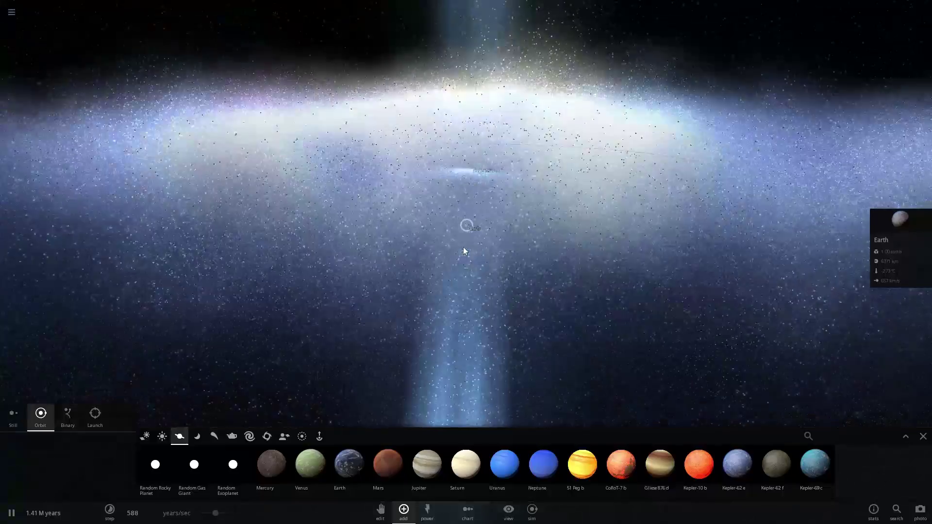
pyautogui.scroll(-5, 546, 250)
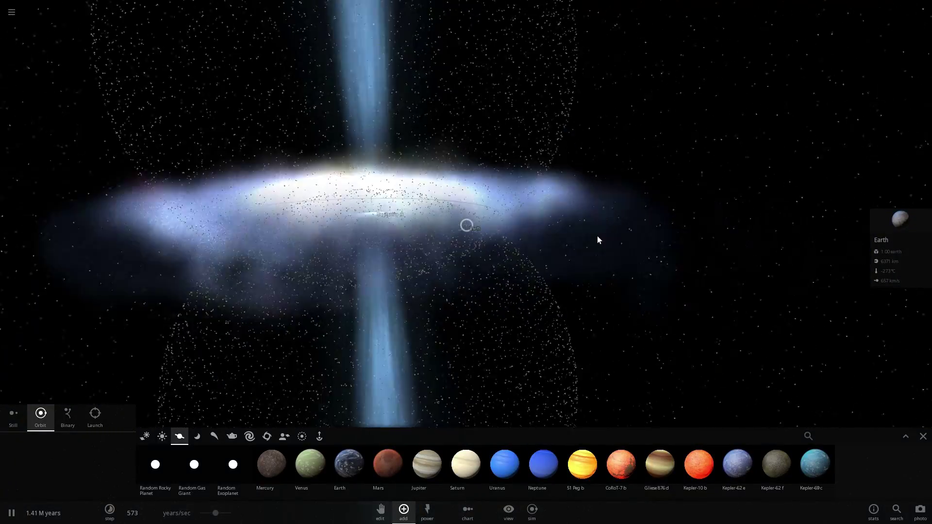
pyautogui.scroll(-5, 502, 243)
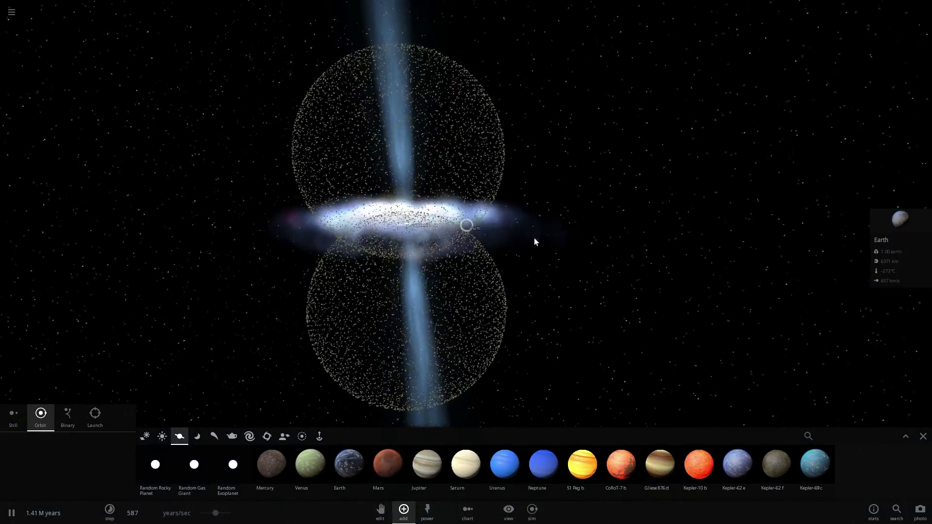
pyautogui.scroll(-5, 537, 241)
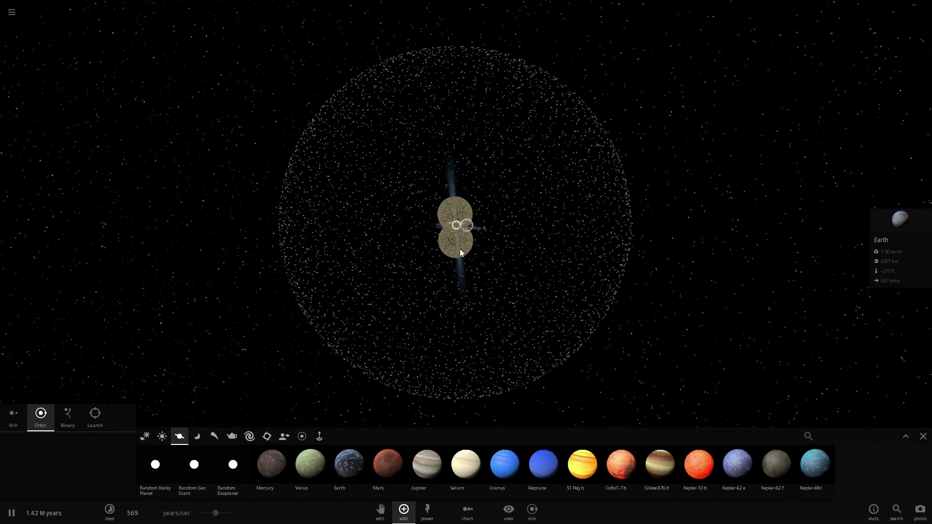
pyautogui.moveTo(465, 242)
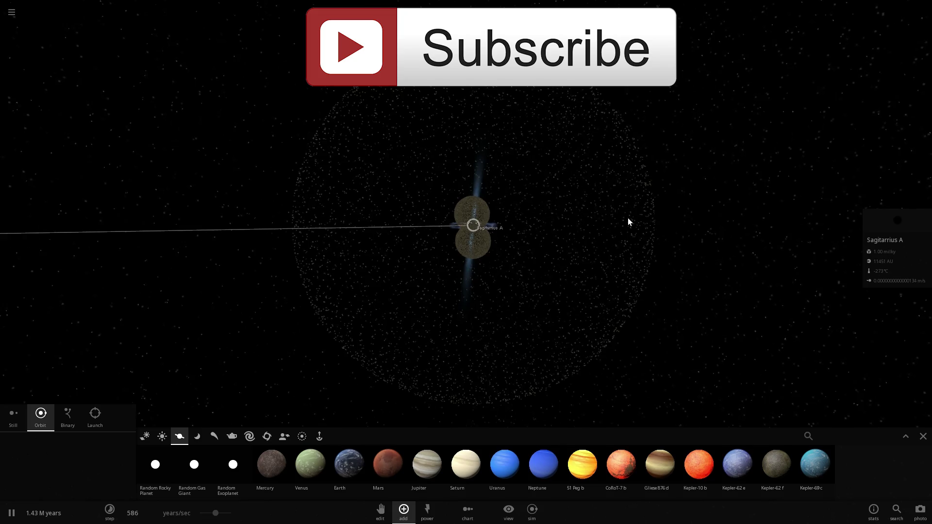
pyautogui.scroll(-3, 628, 221)
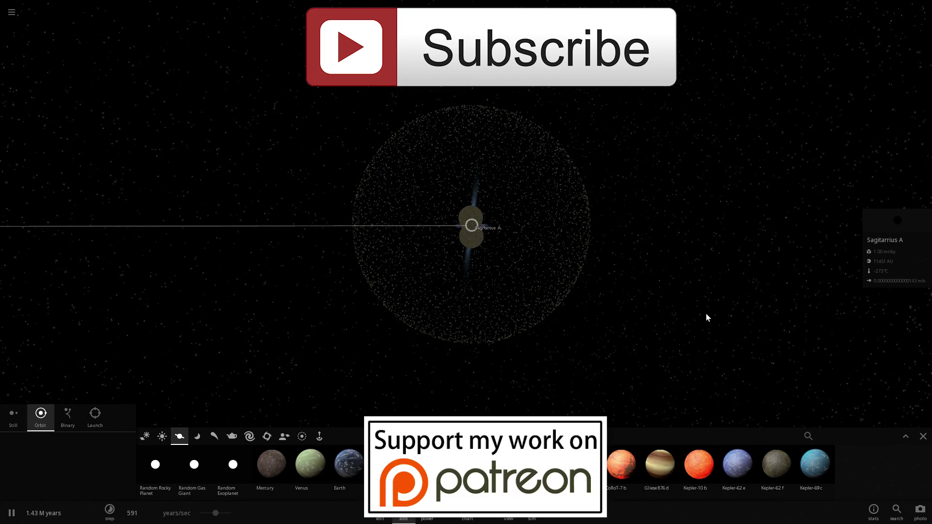
pyautogui.click(923, 437)
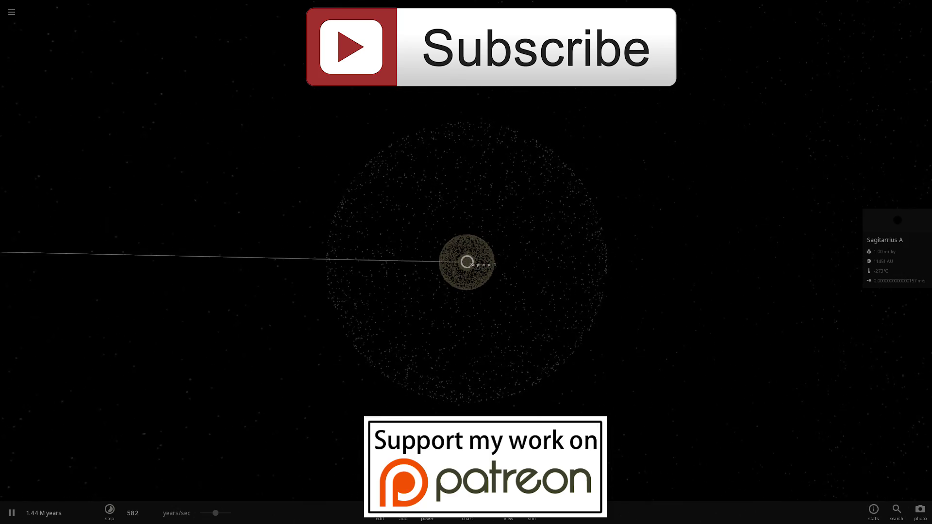
# - Place two M 32 galaxies in orbit around Sagitarrius A, on either side of the inner halo
pyautogui.click(403, 516)
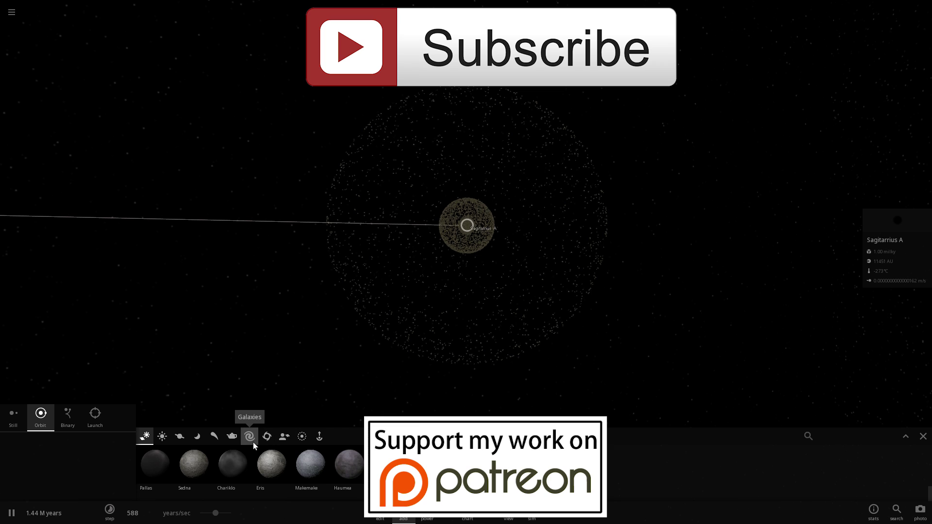
pyautogui.click(252, 441)
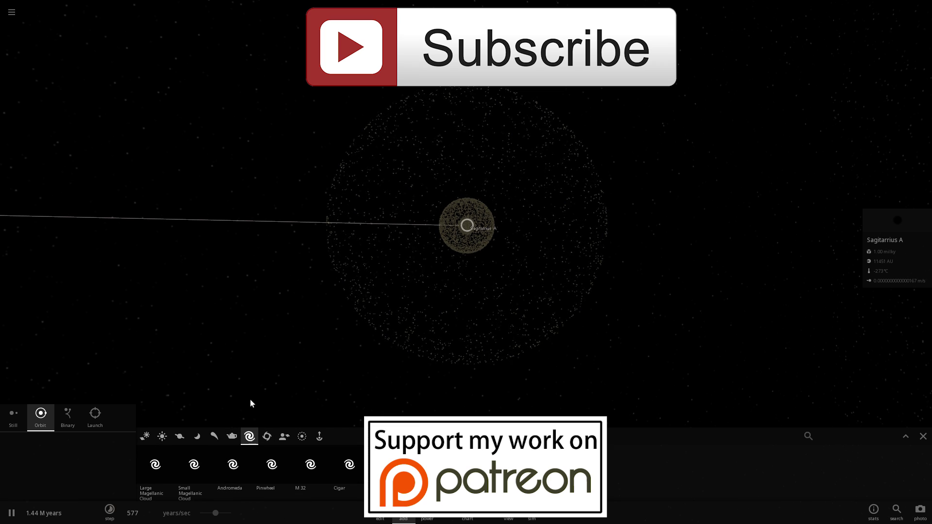
pyautogui.click(235, 469)
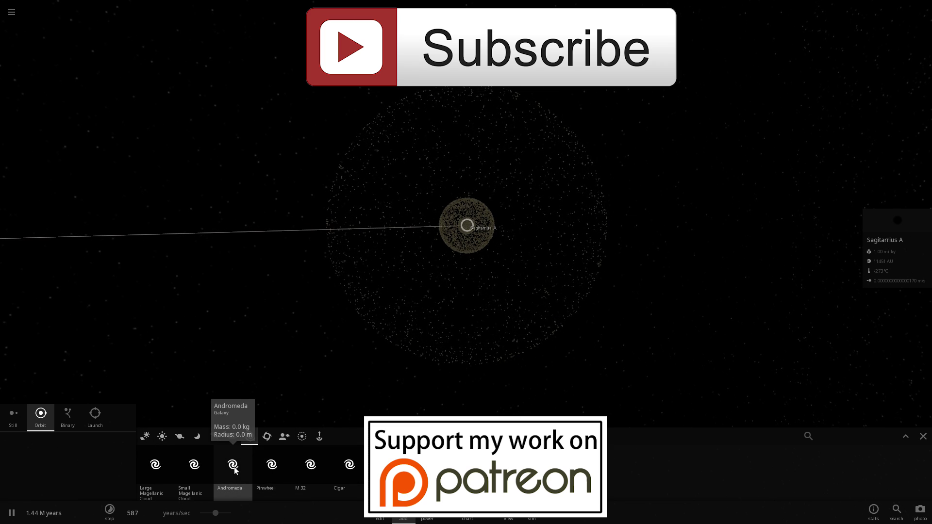
pyautogui.click(266, 469)
pyautogui.click(311, 464)
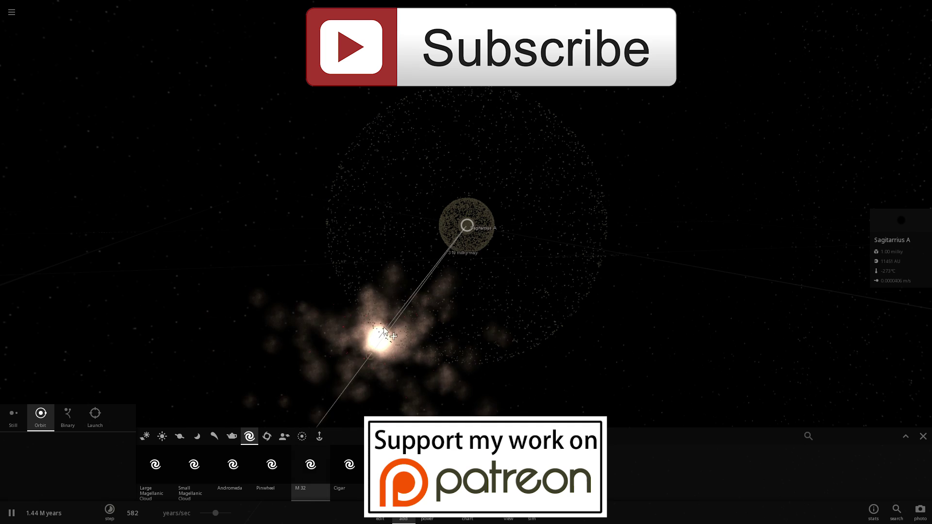
pyautogui.click(391, 350)
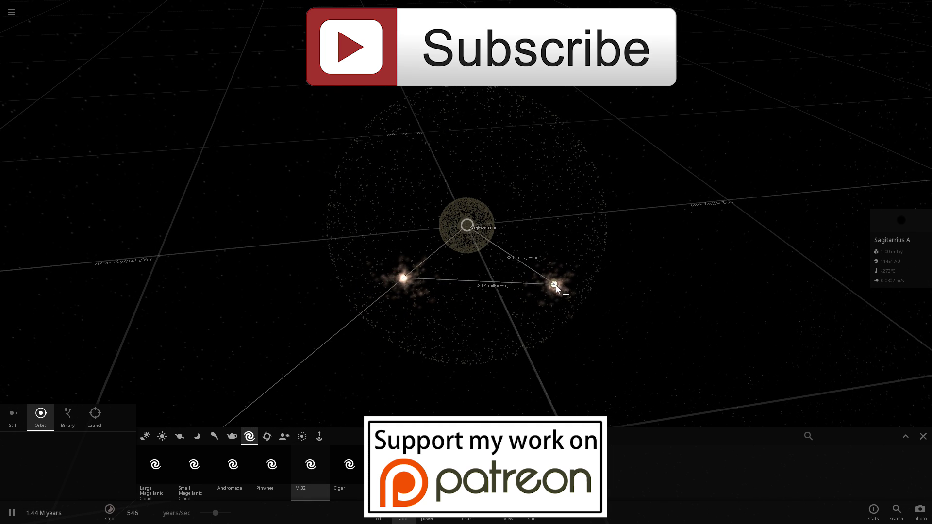
pyautogui.click(547, 295)
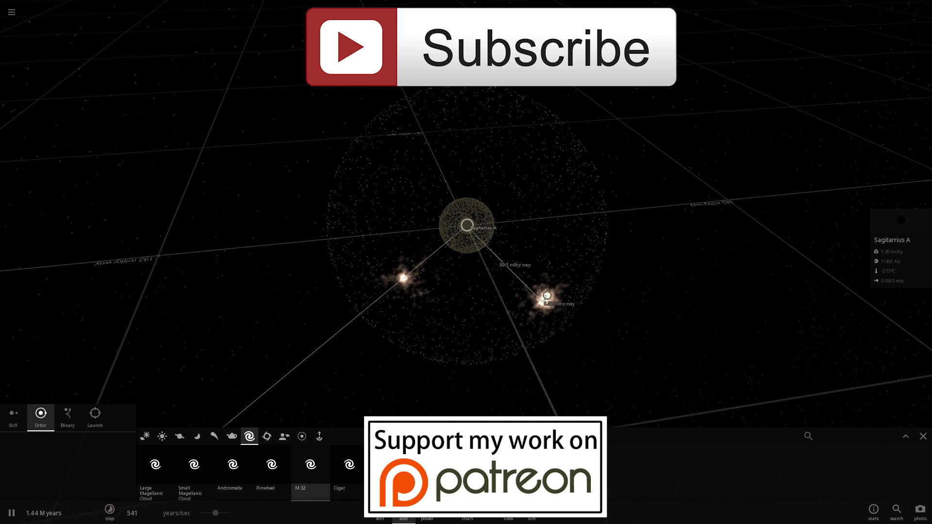
# - Place an Andromeda galaxy in a much wider orbit around Sagitarrius A than the M 32 galaxies
pyautogui.click(234, 471)
pyautogui.scroll(-5, 331, 353)
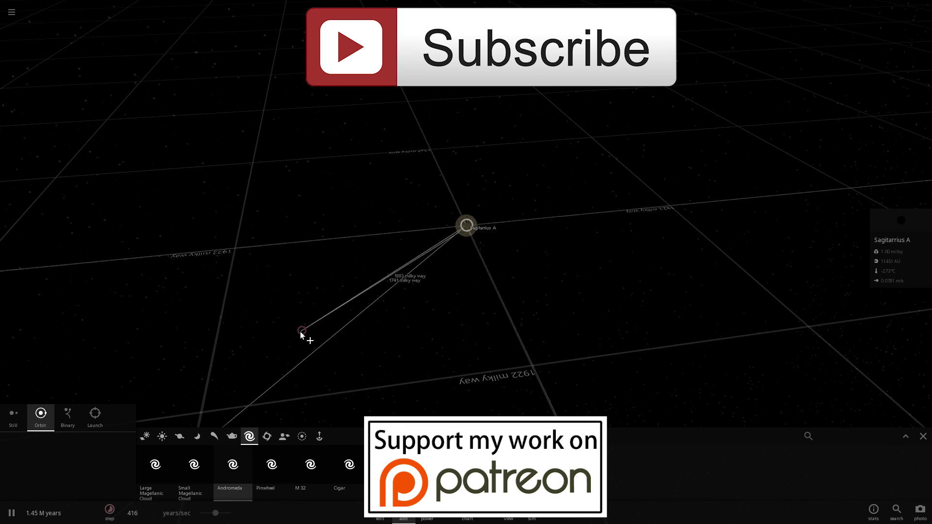
pyautogui.click(300, 331)
pyautogui.scroll(5, 384, 299)
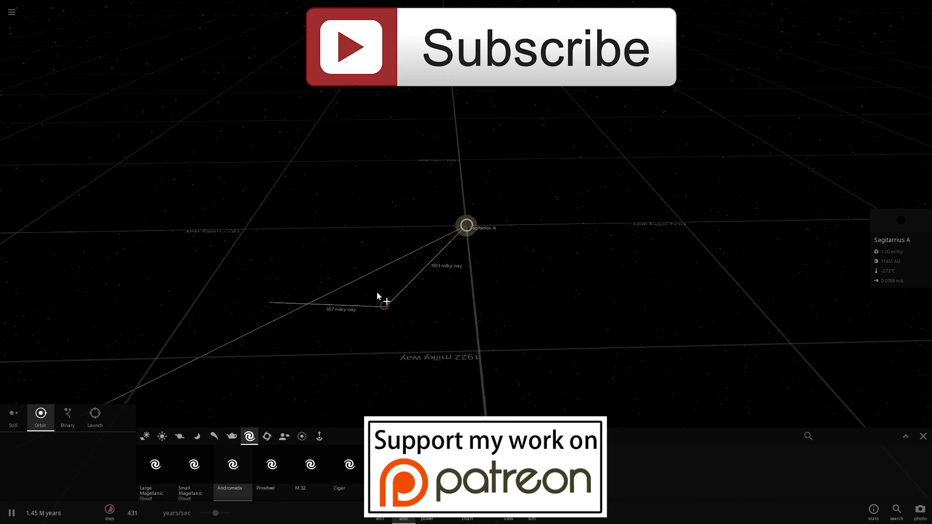